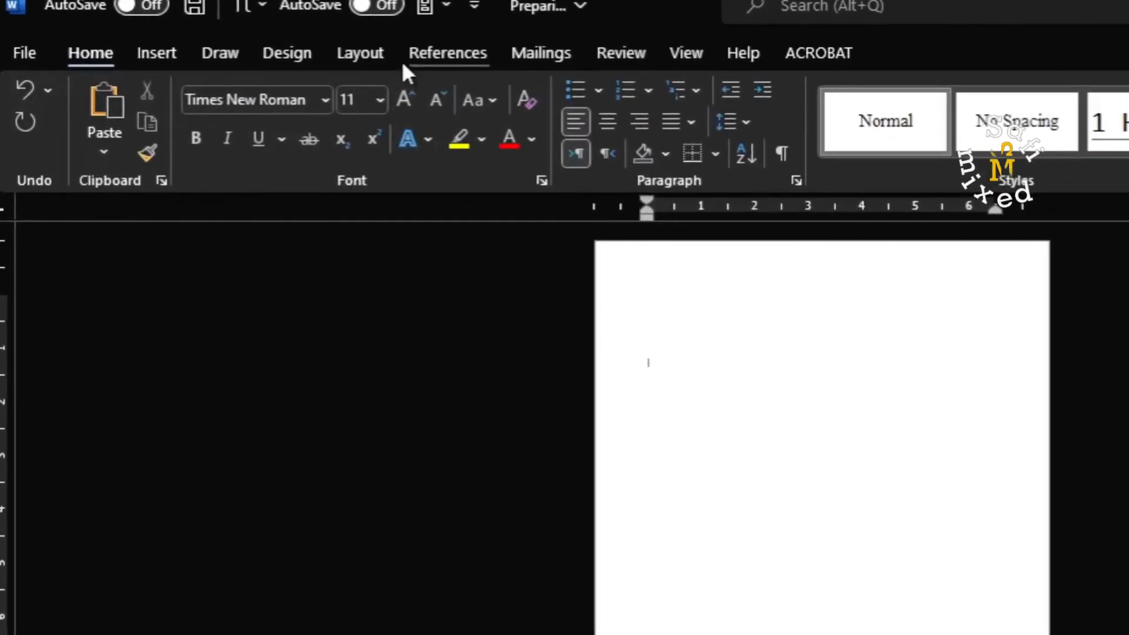
Set the top, bottom, left and right page margins to 0 for the whole document
click(361, 50)
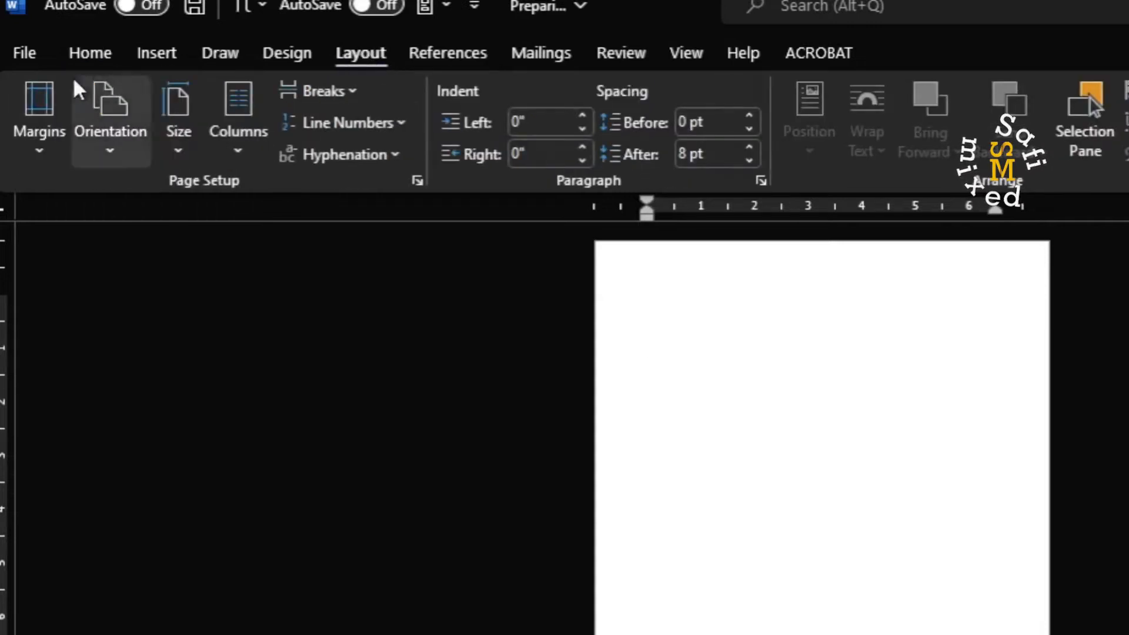
click(33, 98)
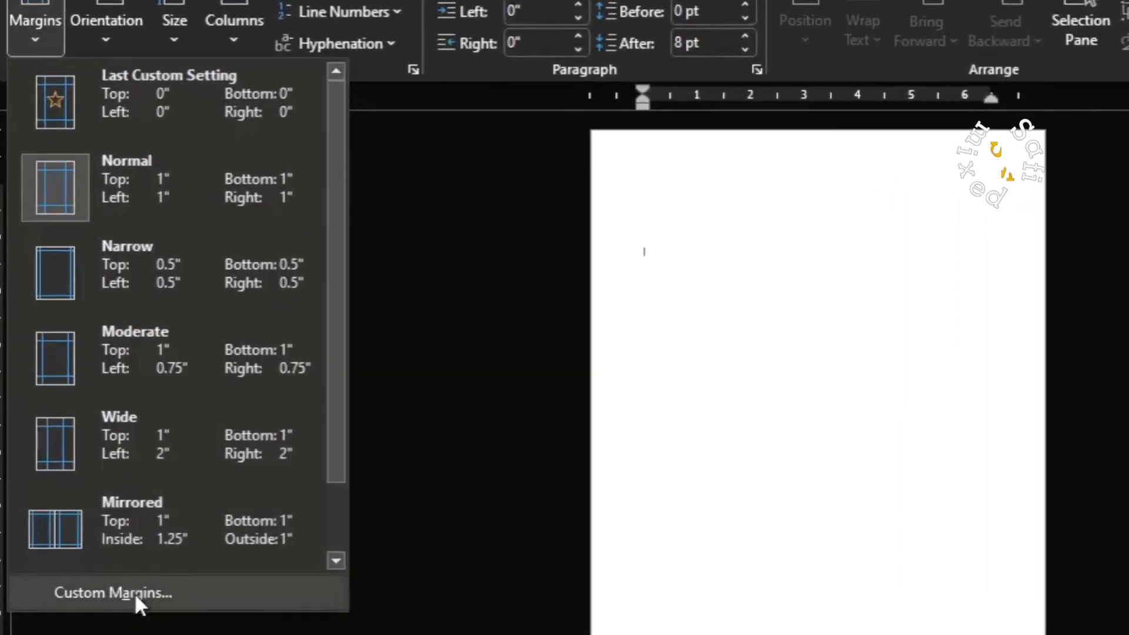
click(134, 592)
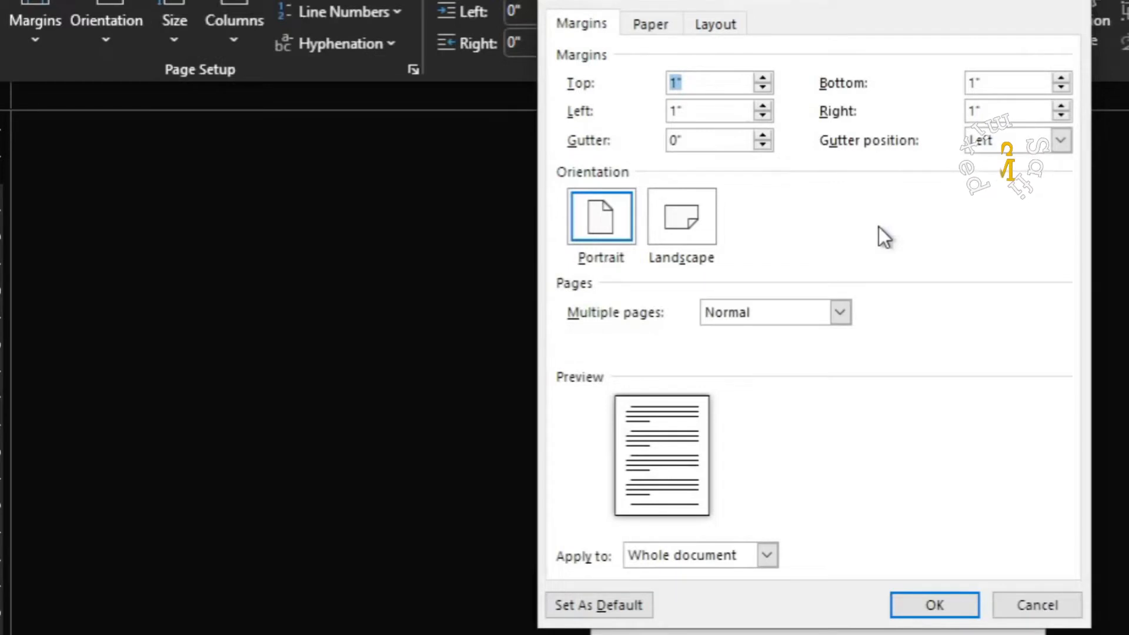
text(0)
key(Tab)
text(0)
key(Tab)
text(0)
key(Tab)
text(0)
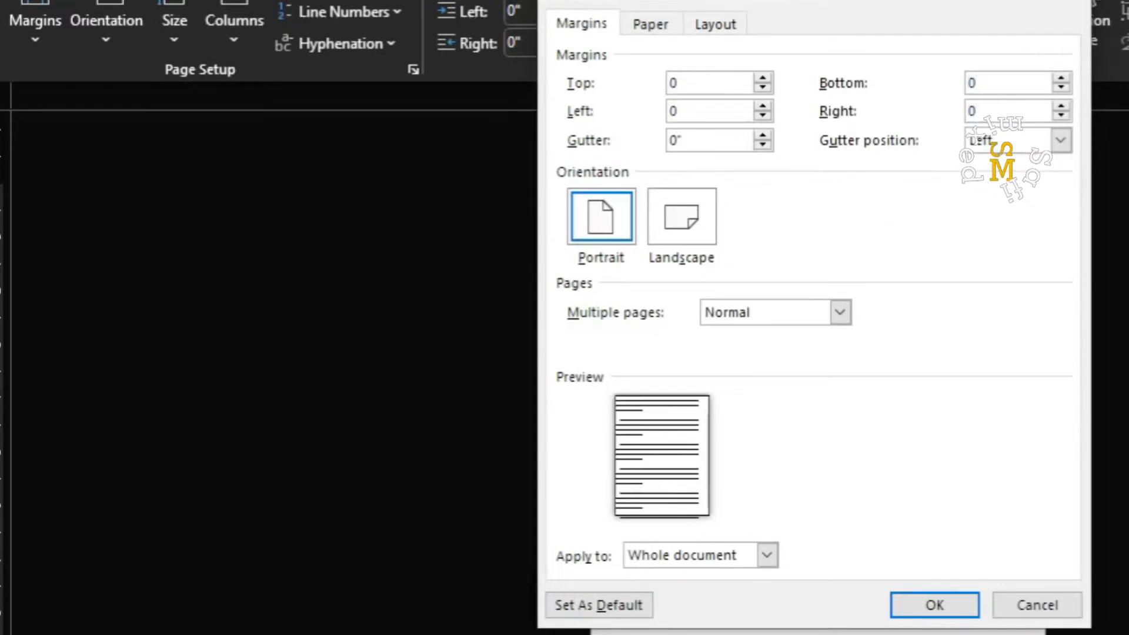
click(932, 605)
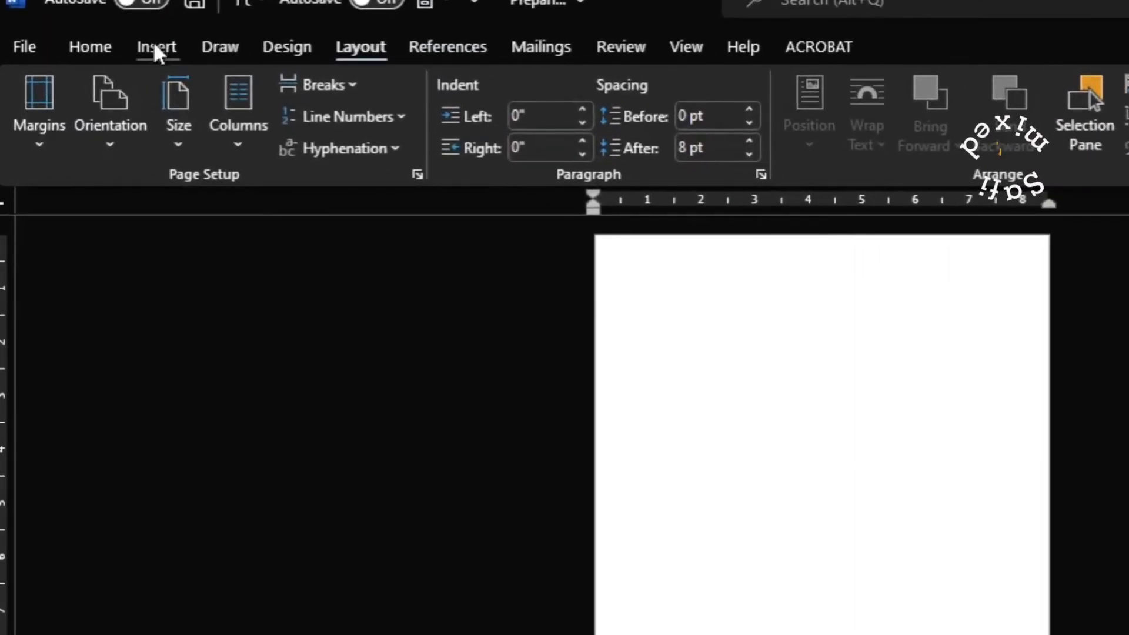
Insert a table with one column and eight rows
click(155, 50)
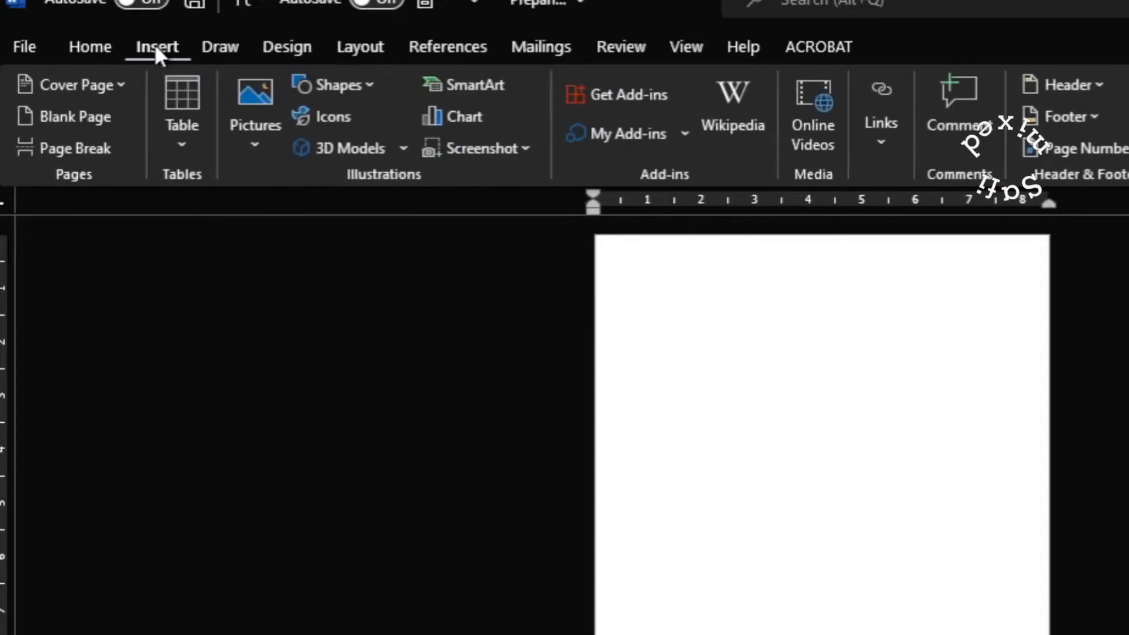
click(180, 97)
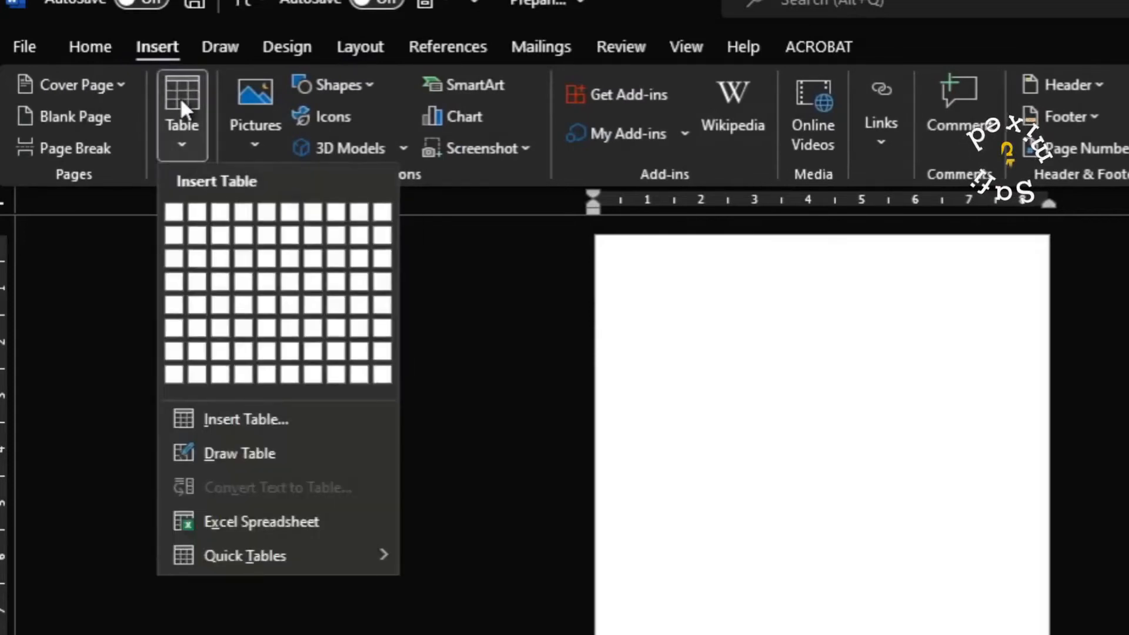
click(175, 379)
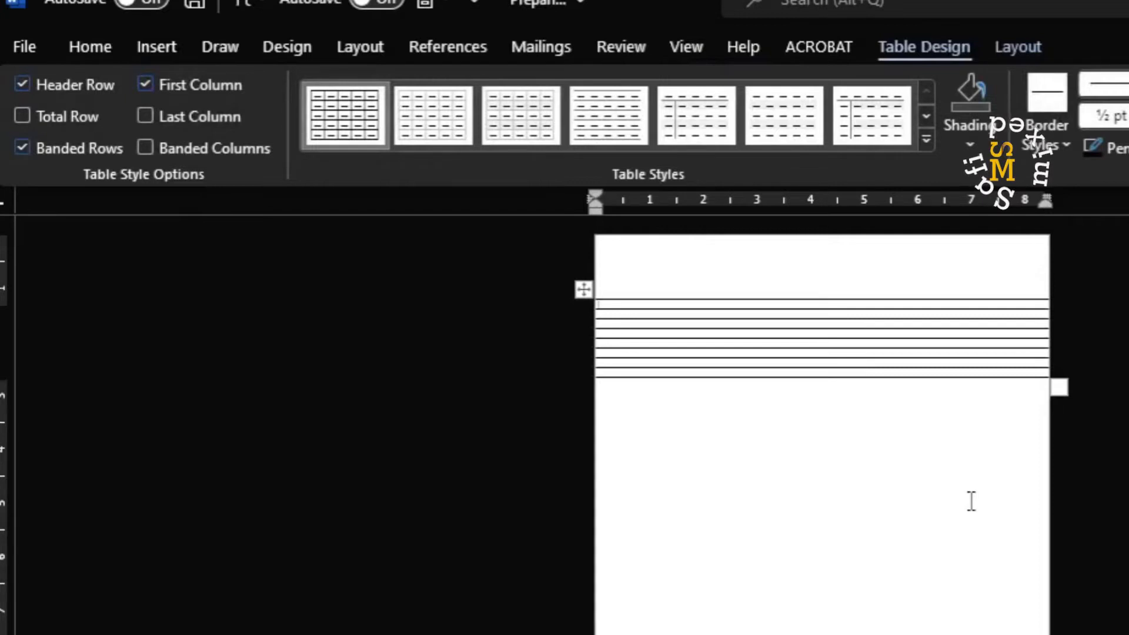
Select the whole table and set its line spacing to 1.5
click(972, 501)
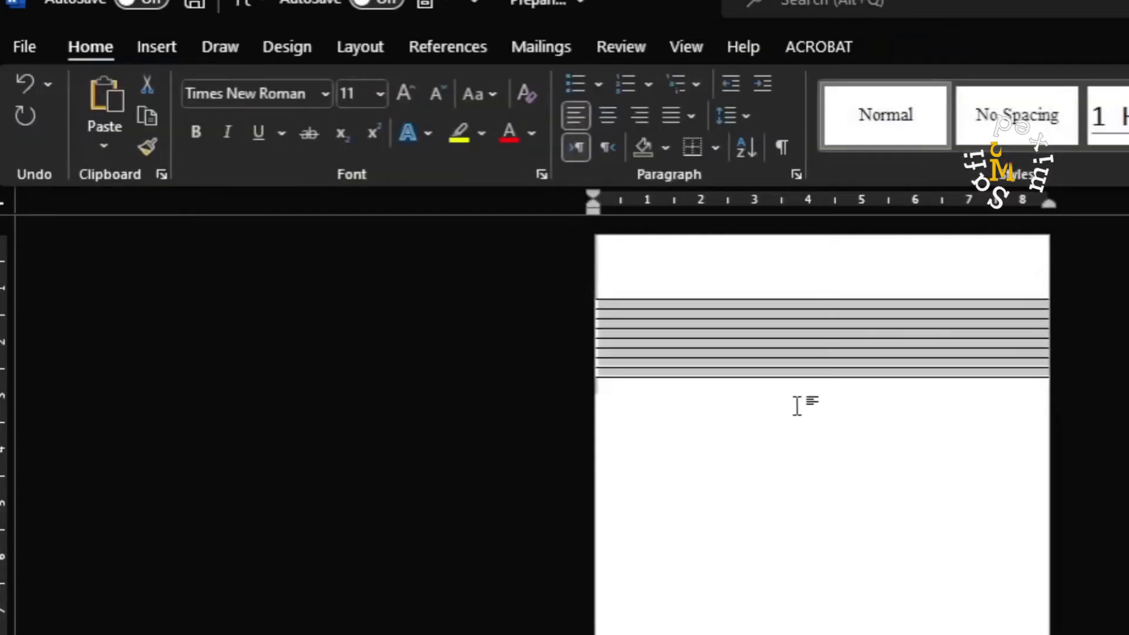
click(744, 124)
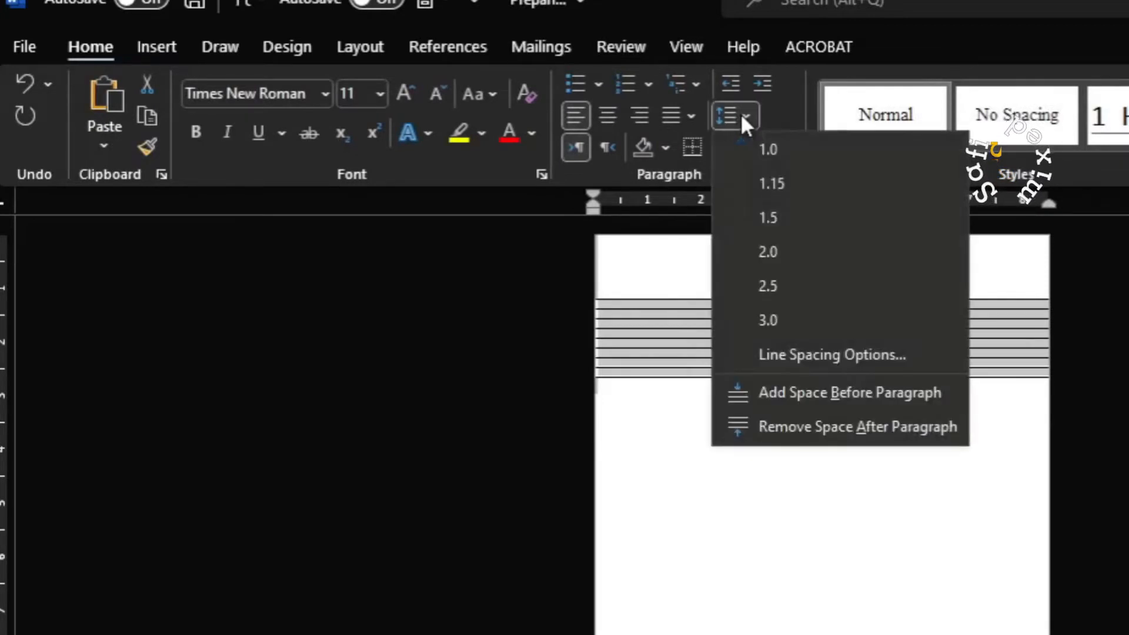
click(774, 217)
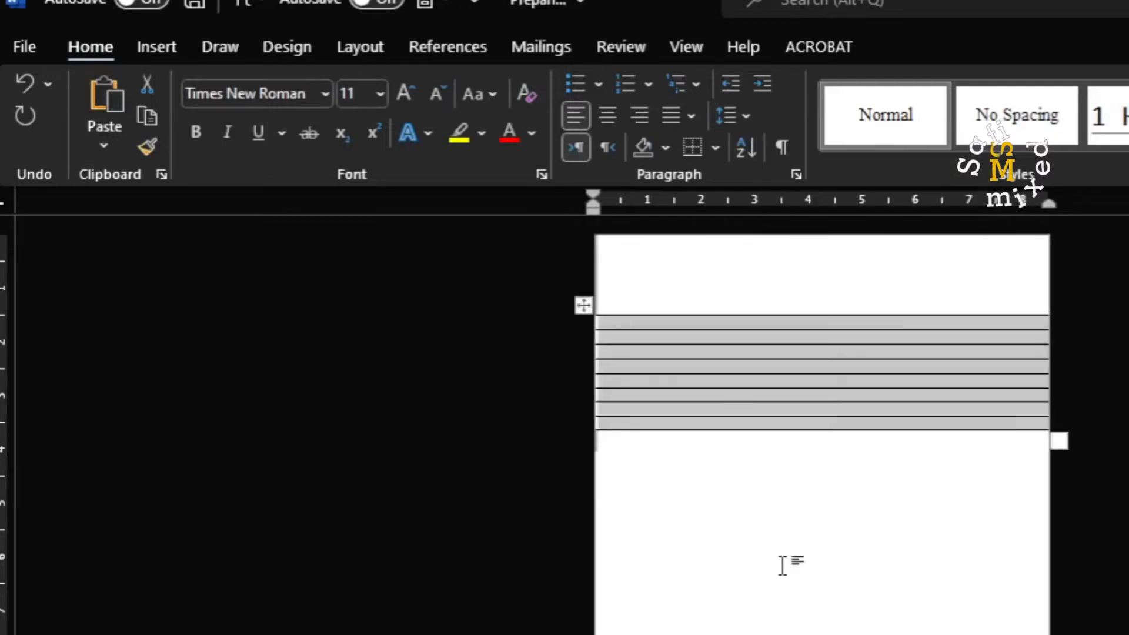
click(805, 534)
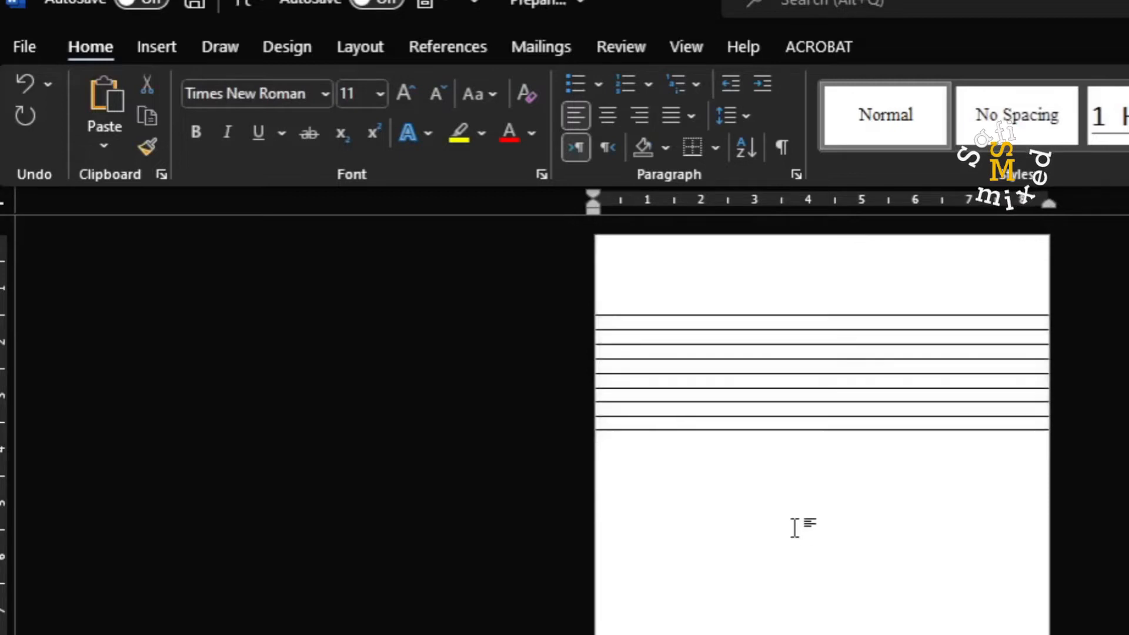
Add new rows at the end of the table to fill the page with ruled lines
click(623, 424)
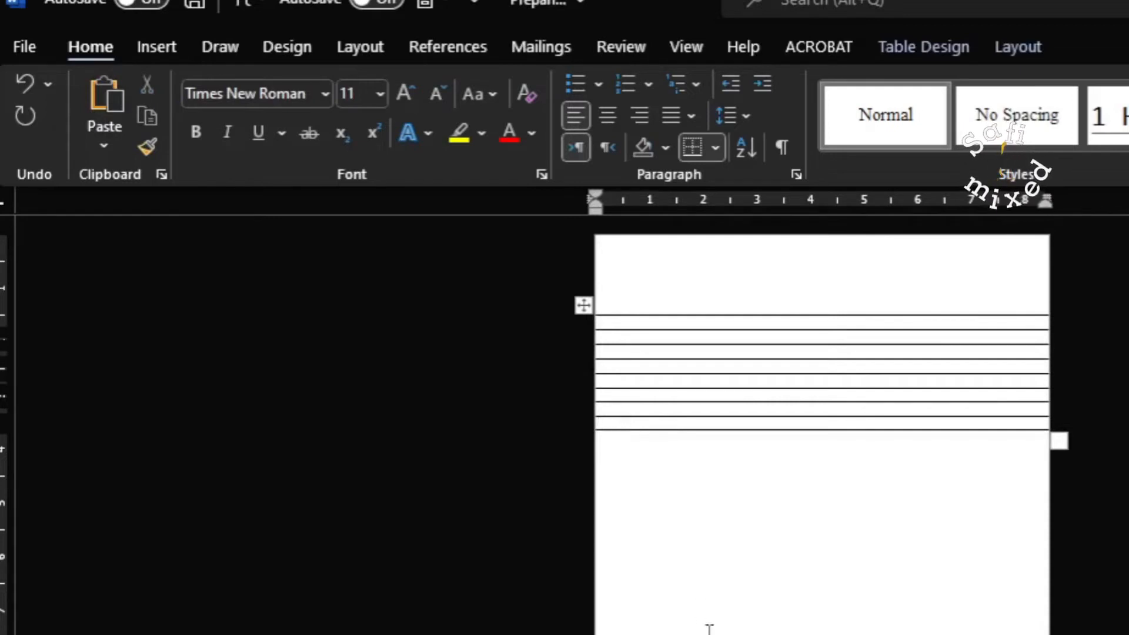
key(Tab)
key(Tab)
key(Tab)
key(Tab)
key(Tab)
key(Tab)
key(Tab)
key(Tab)
key(Tab)
key(Tab)
key(Tab)
key(Tab)
key(Tab)
key(Tab)
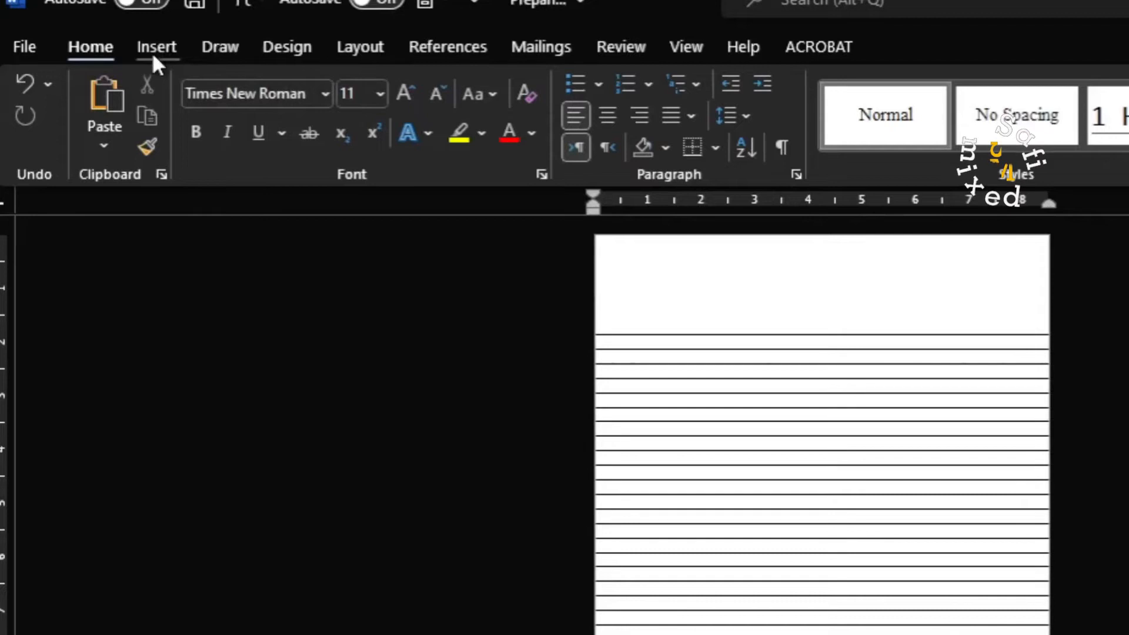
Draw a straight horizontal line about 8.5 inches long across the full page width, just above the table
click(154, 53)
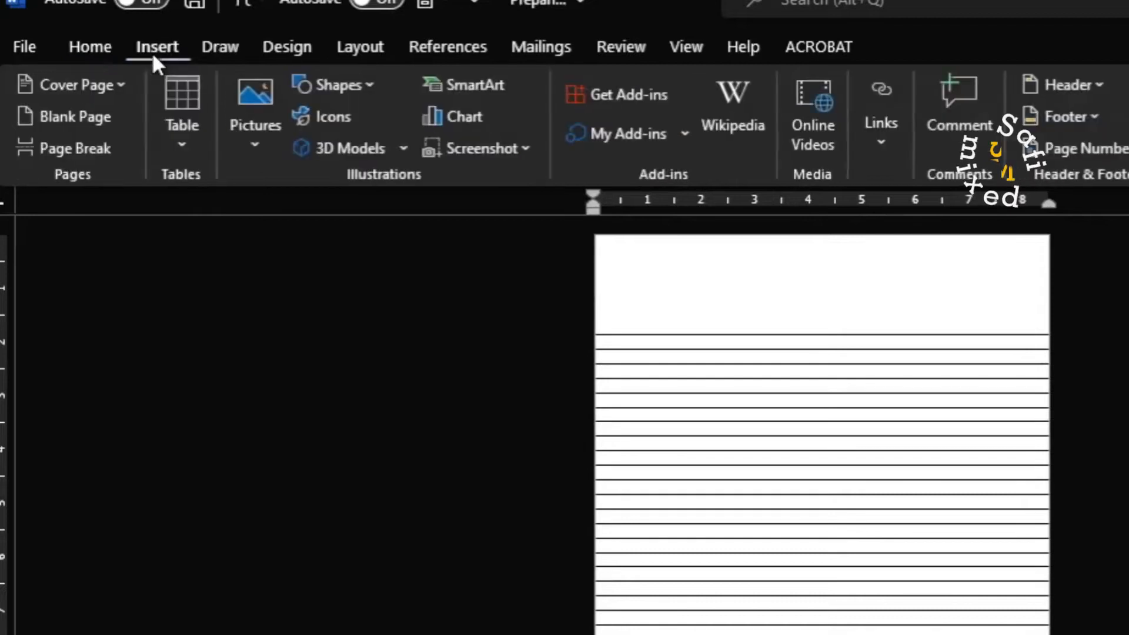
click(349, 83)
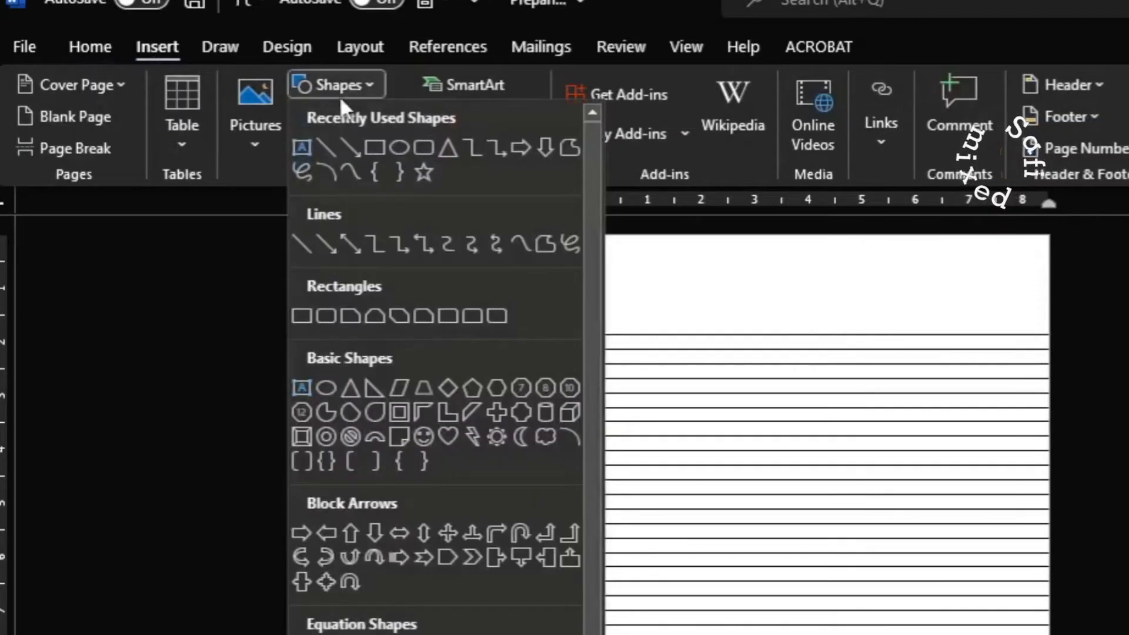
click(325, 150)
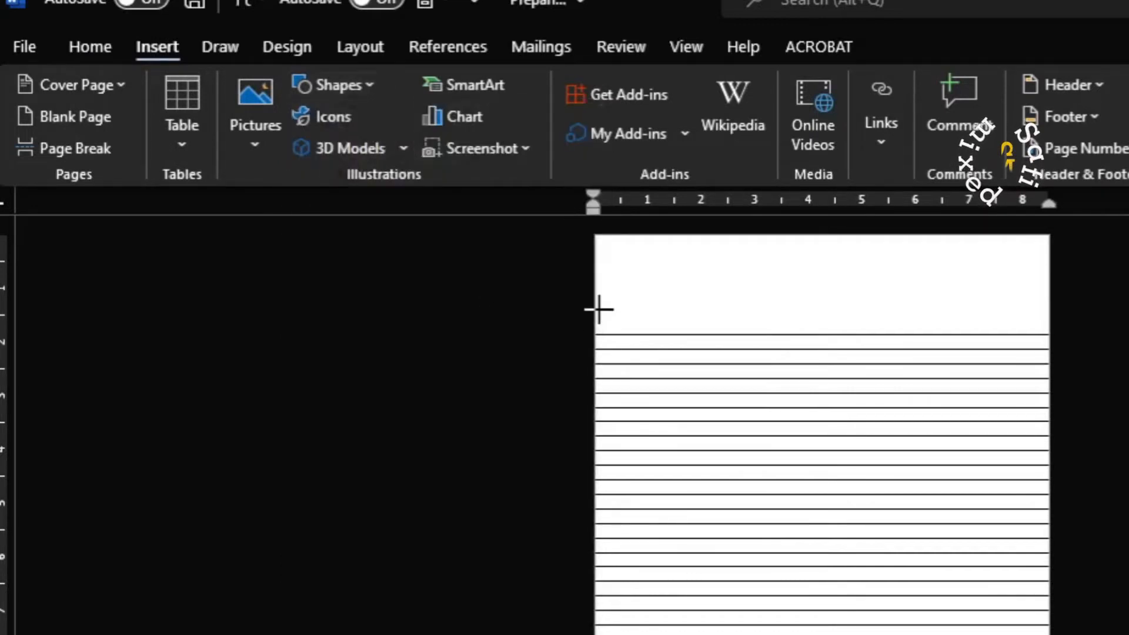
mouse_move(595, 309)
mouse_down()
mouse_move(933, 298)
mouse_move(1050, 311)
mouse_up()
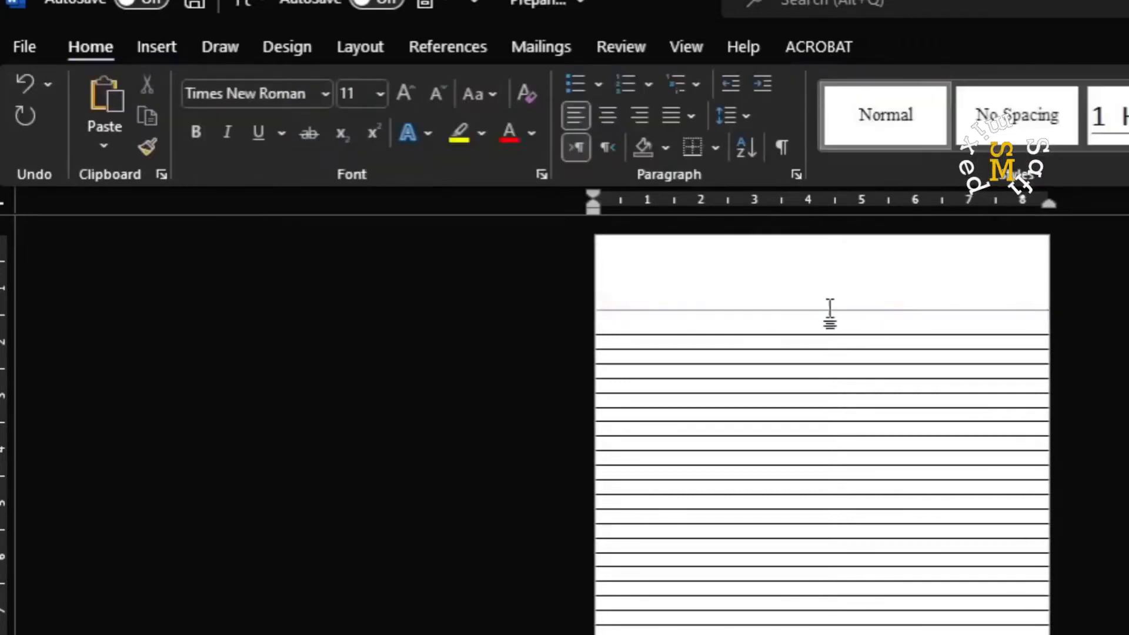
Format the horizontal line above the table with a red outline and a weight of 1½ pt
click(867, 310)
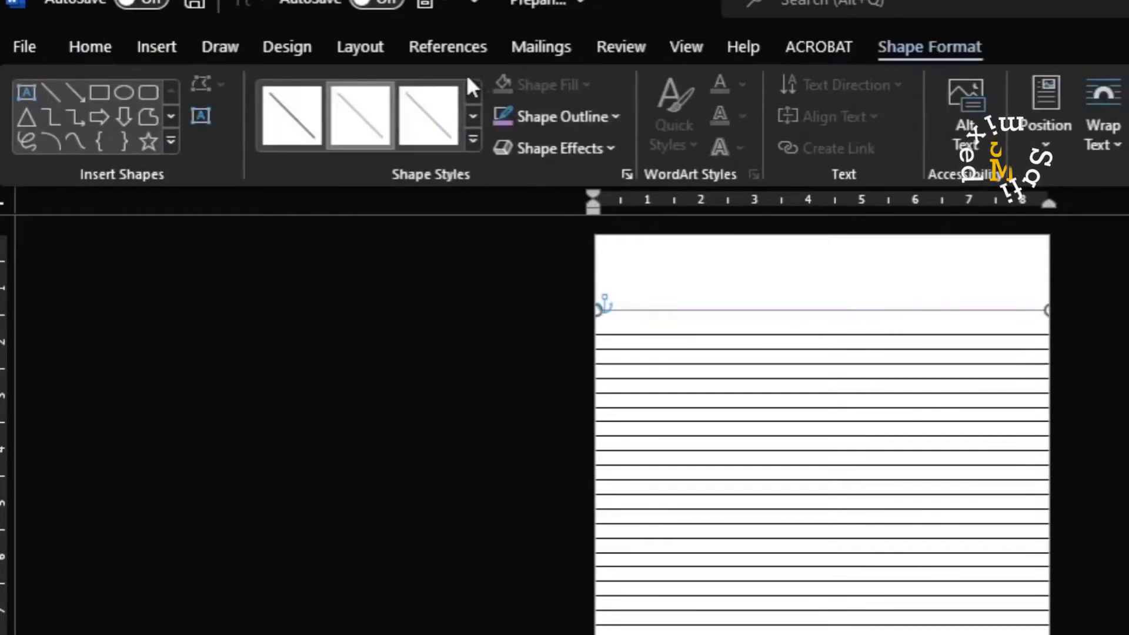
click(612, 117)
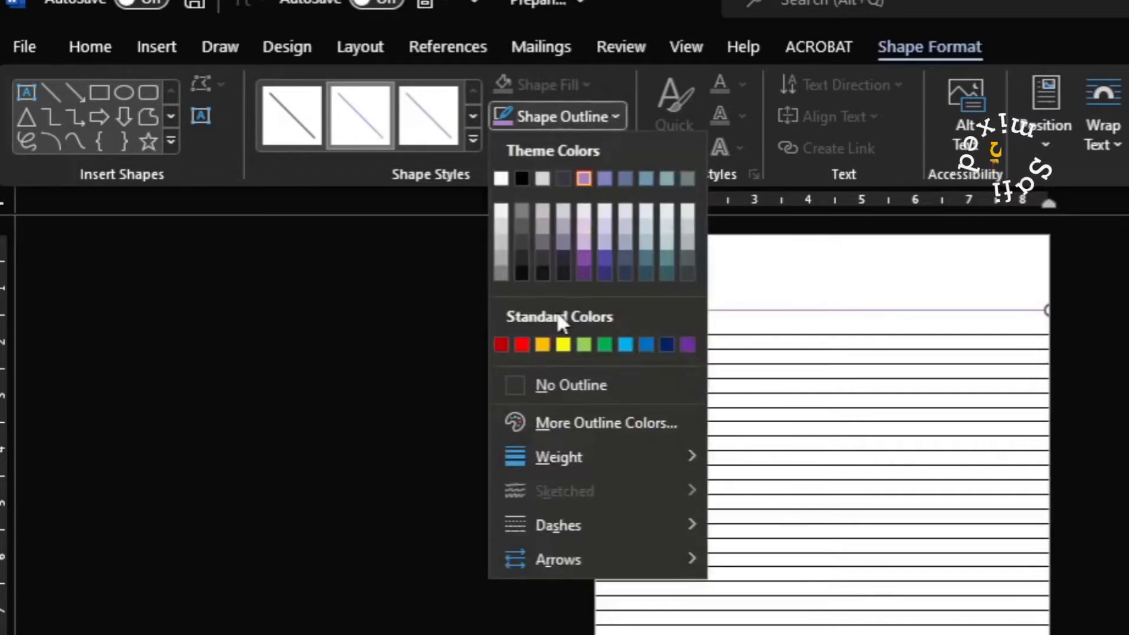
click(521, 344)
click(613, 116)
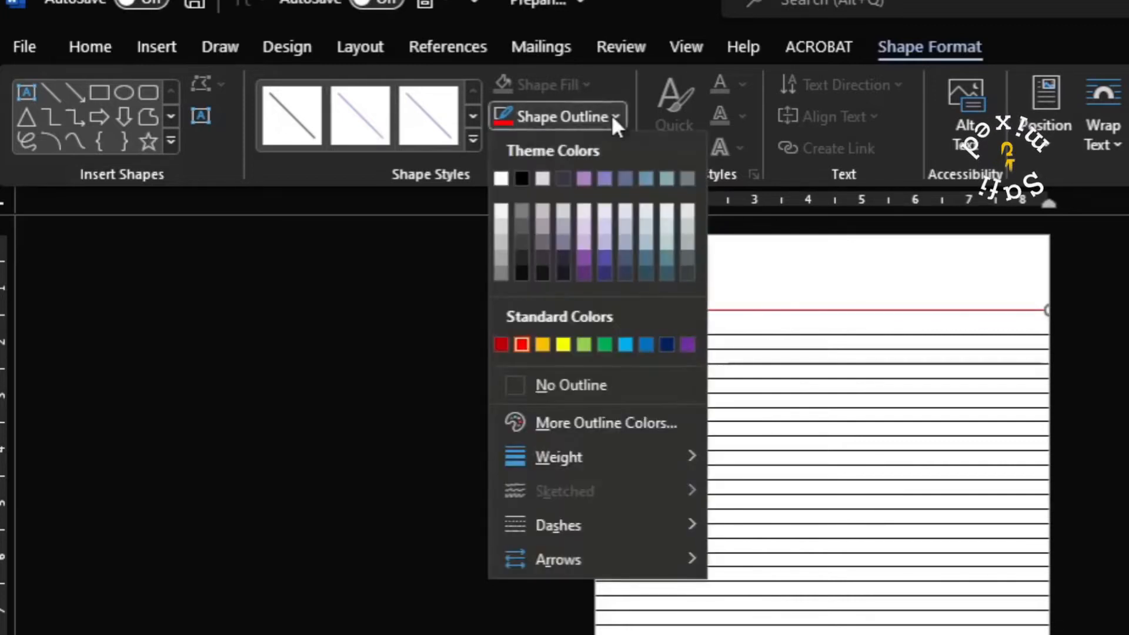
mouse_move(594, 458)
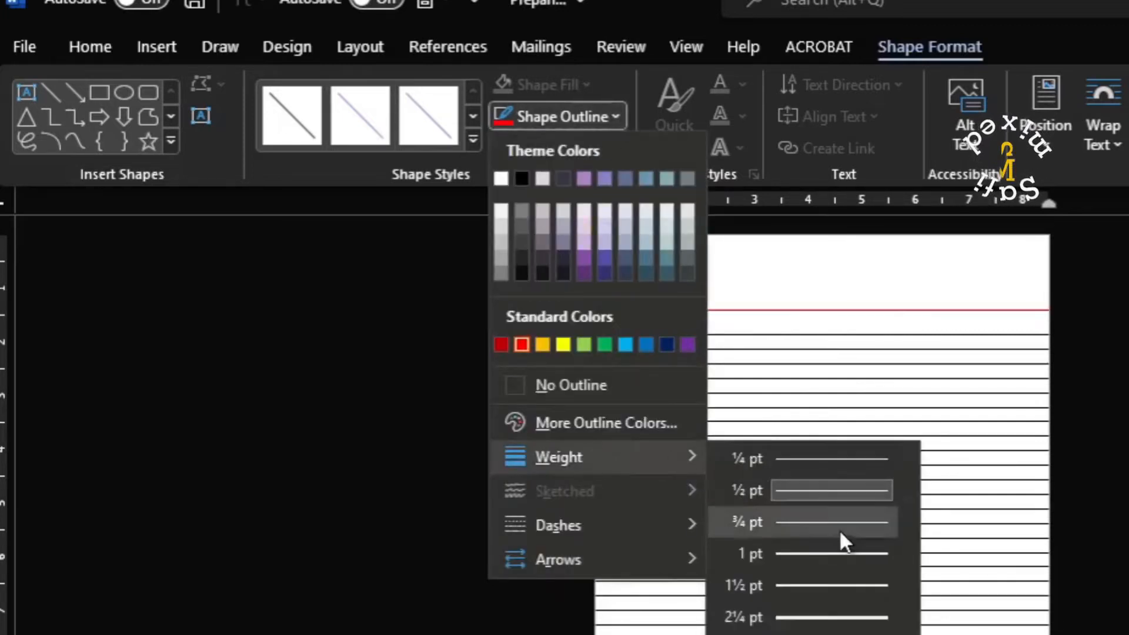
click(838, 581)
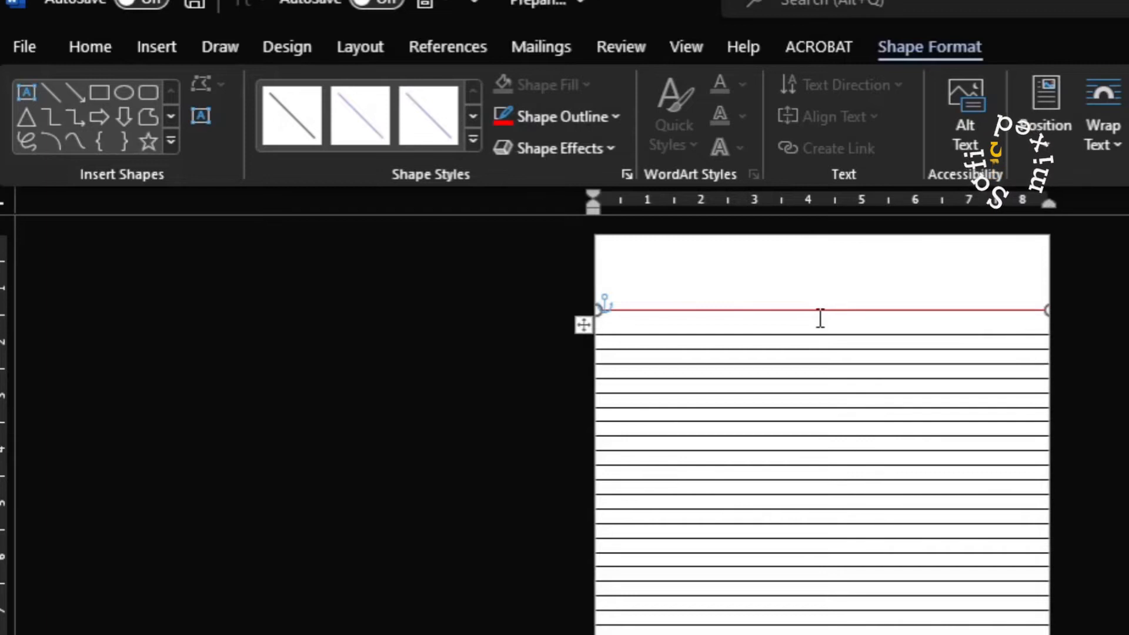
Duplicate the red line, align the copy with the page edges, and nudge it up to sit closely beneath the original
key(ctrl+d)
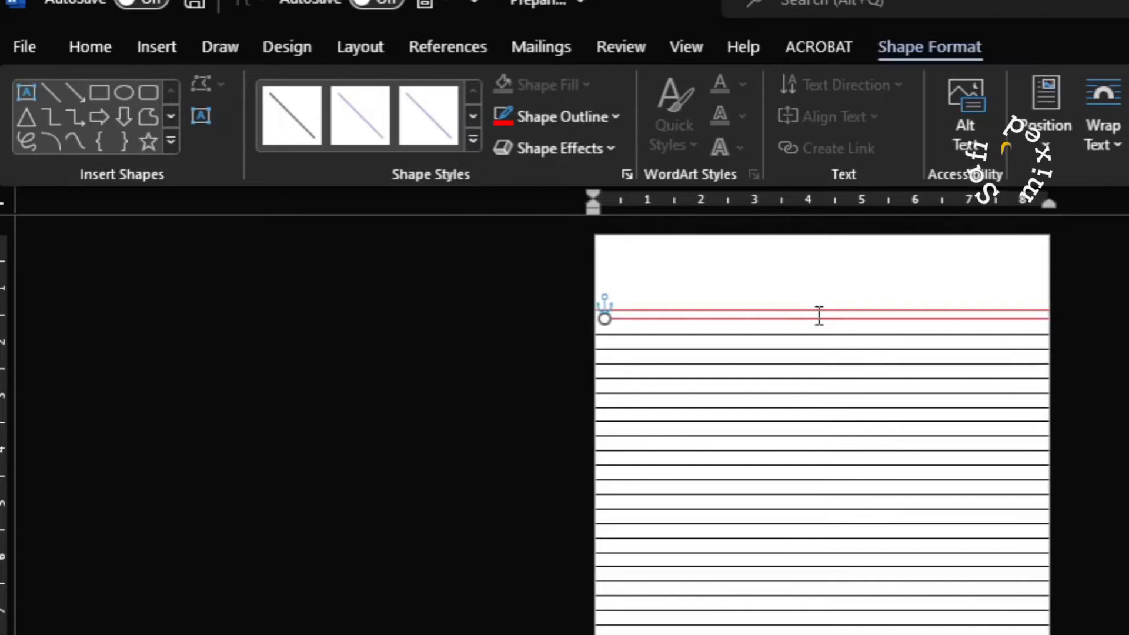
drag(816, 319, 802, 318)
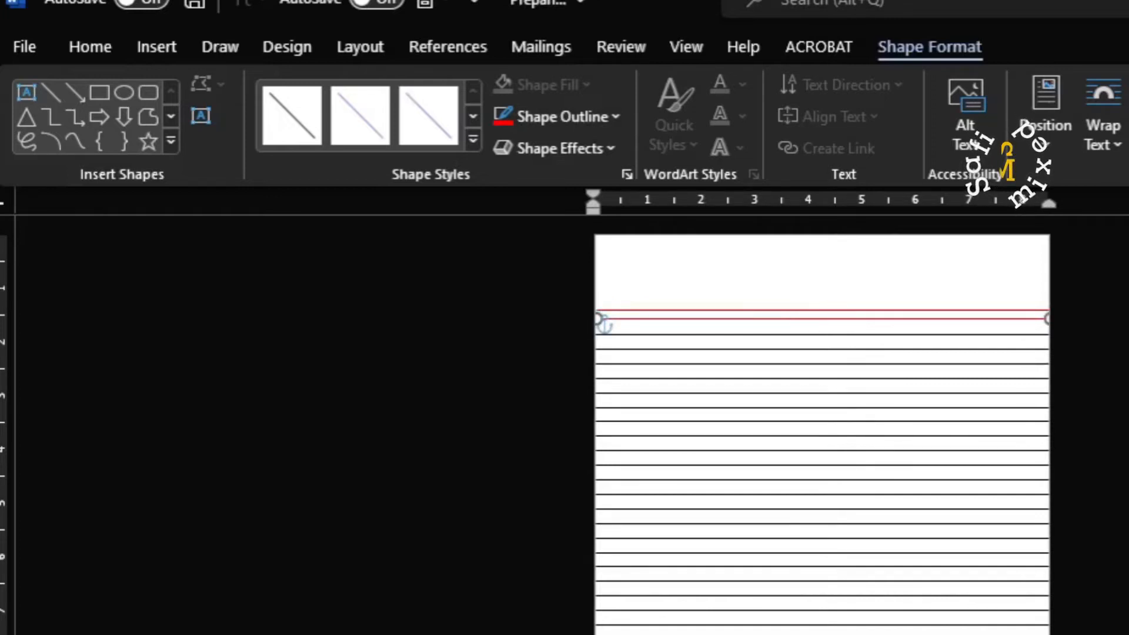
scroll(822, 424, up, 4)
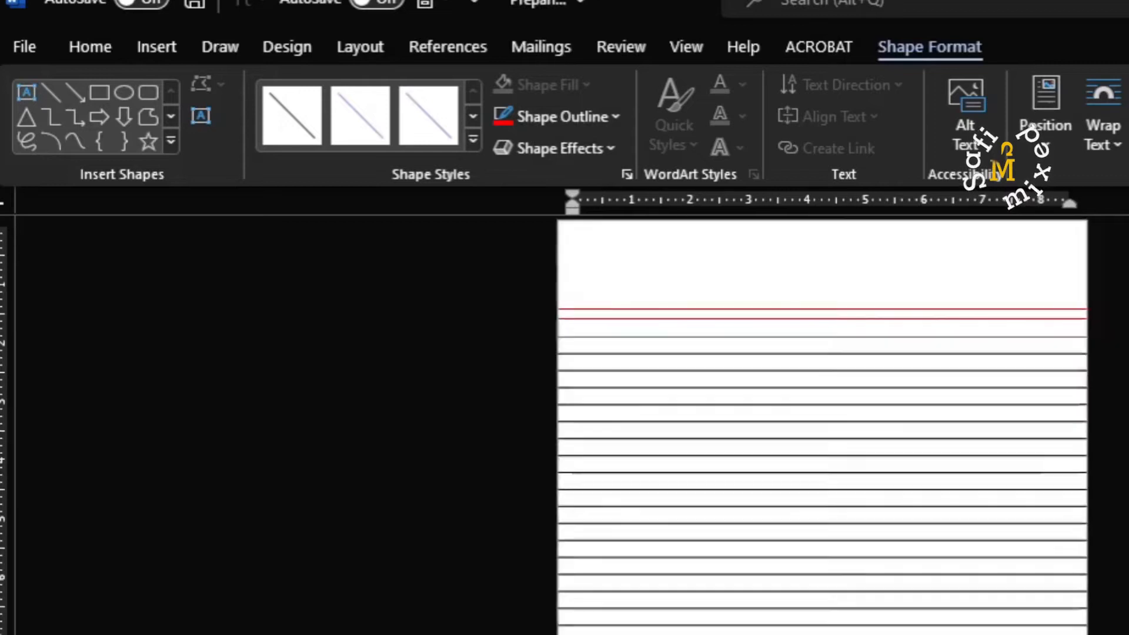
scroll(776, 423, up, 1)
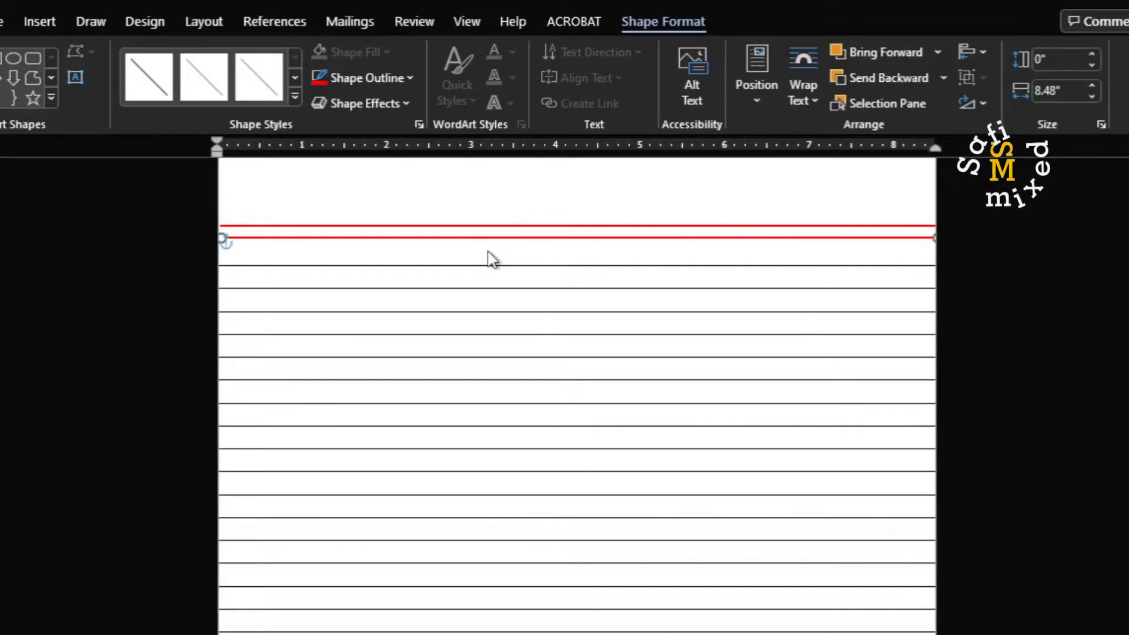
key(Up)
key(Up)
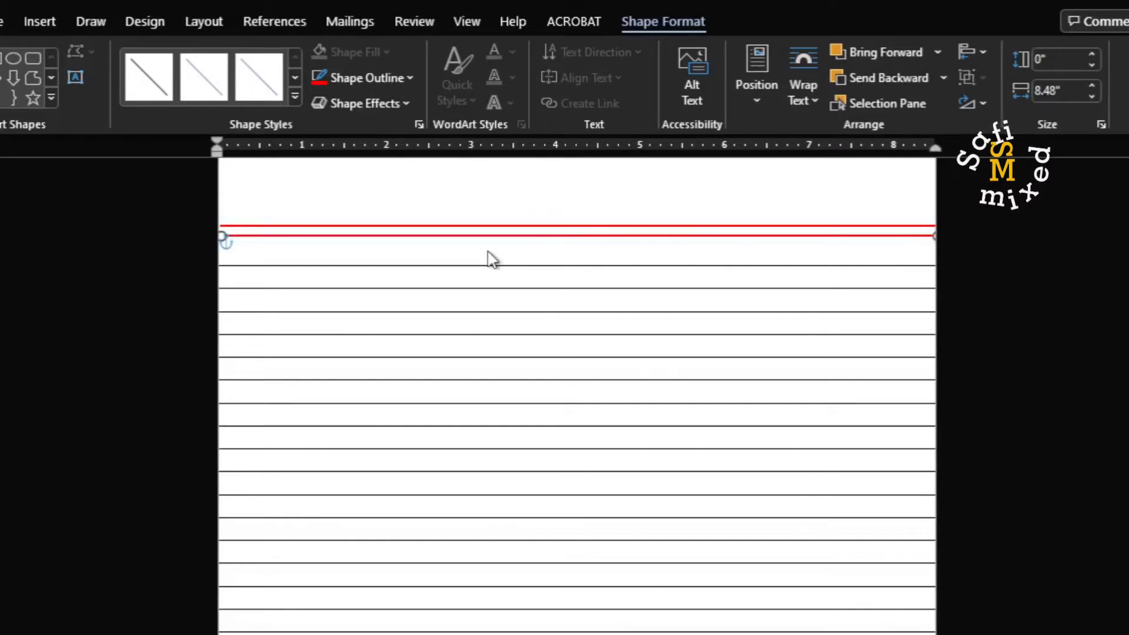
key(Up)
key(Up)
key(Up)
key(Up)
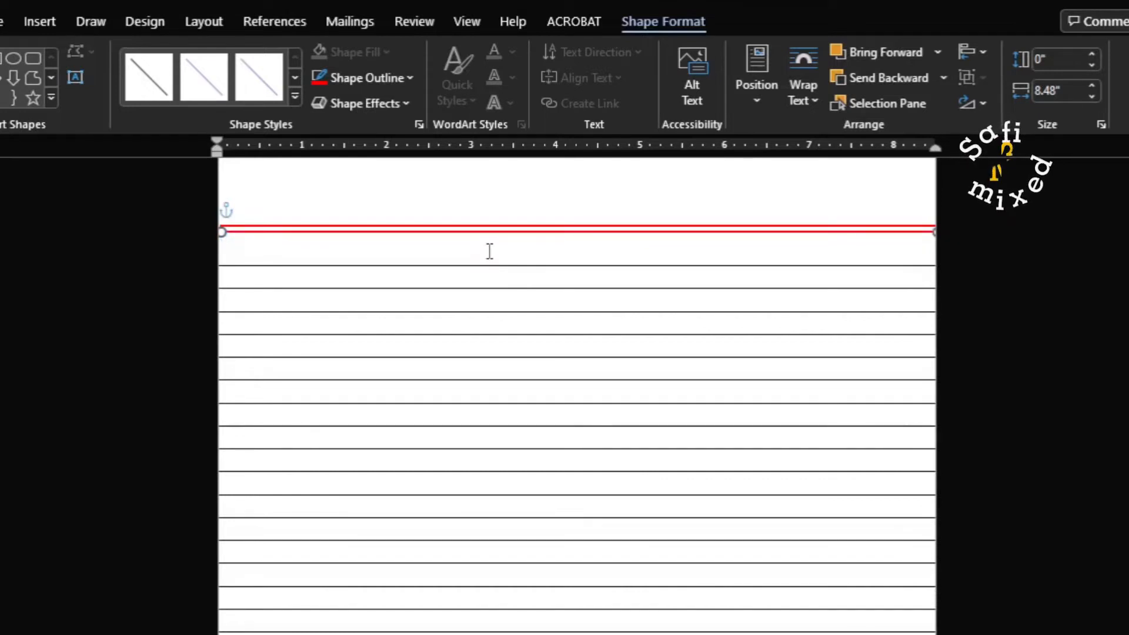
key(Up)
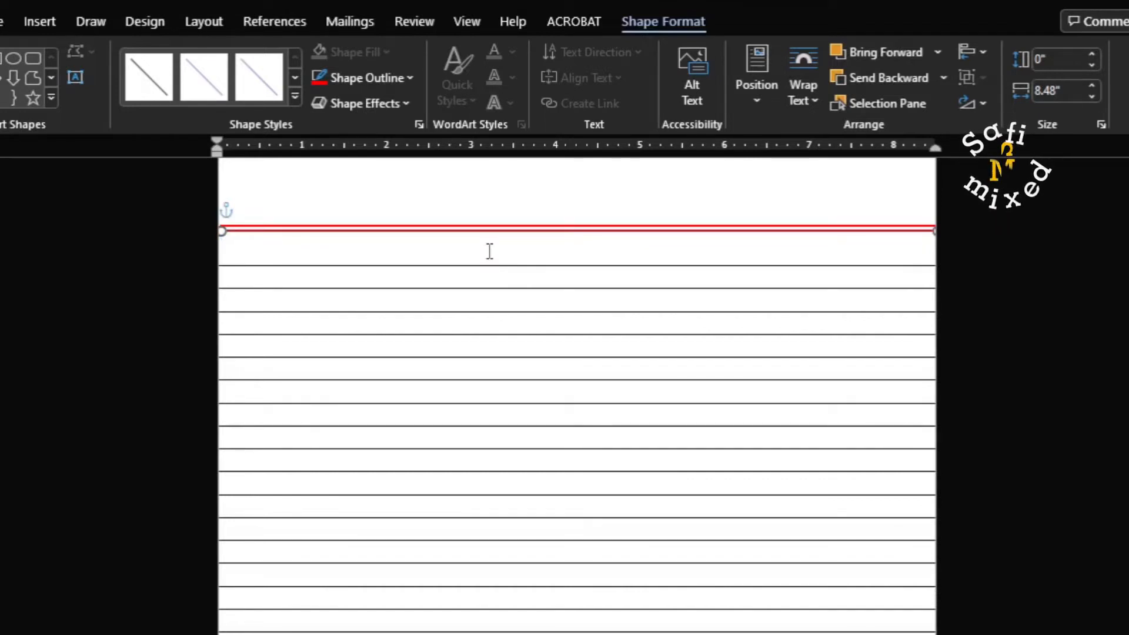
key(Up)
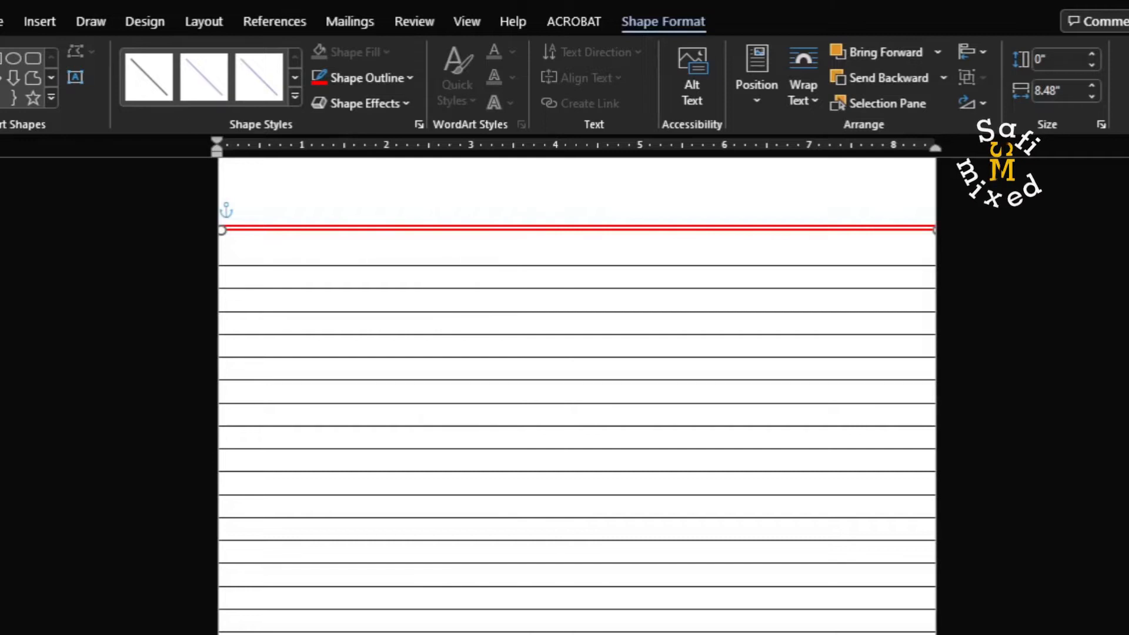
Draw a straight vertical line about 4.4 inches long near the page's left edge, running down from the top
click(37, 20)
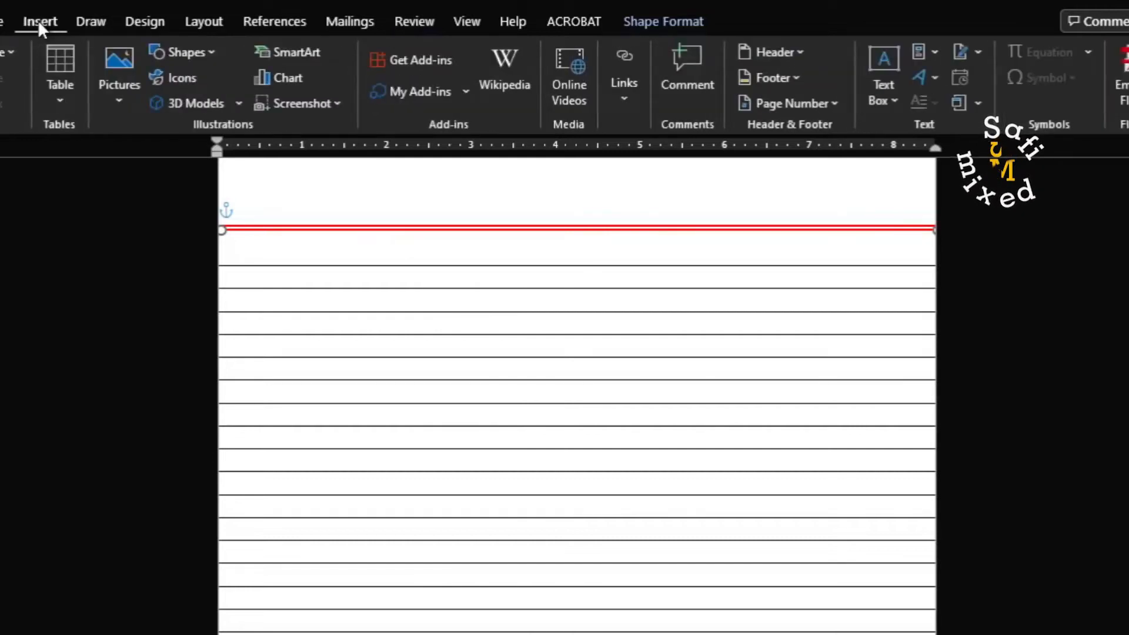
click(186, 51)
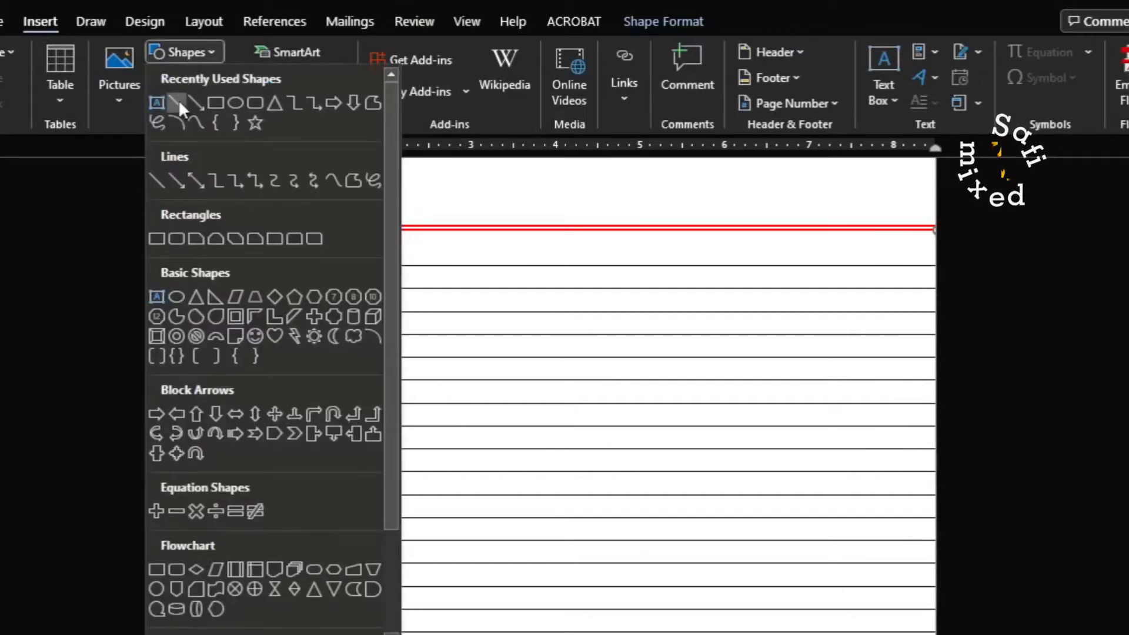
click(177, 105)
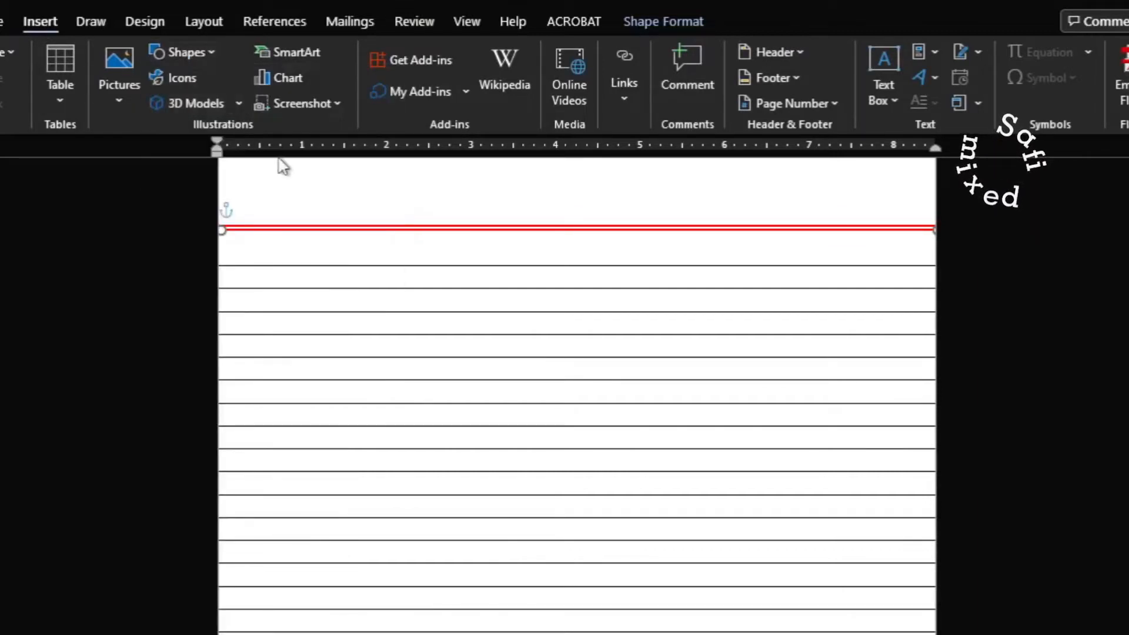
drag(281, 157, 283, 546)
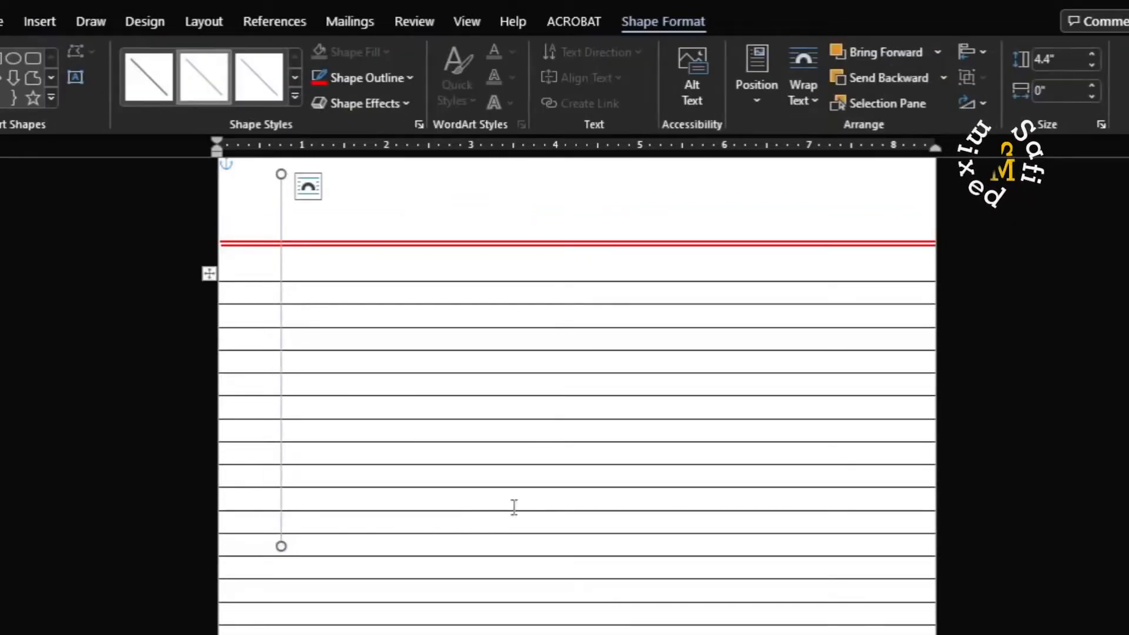
Extend the vertical margin line to the page's top and bottom edges, making it about 10.84 inches long
scroll(540, 512, down, 5)
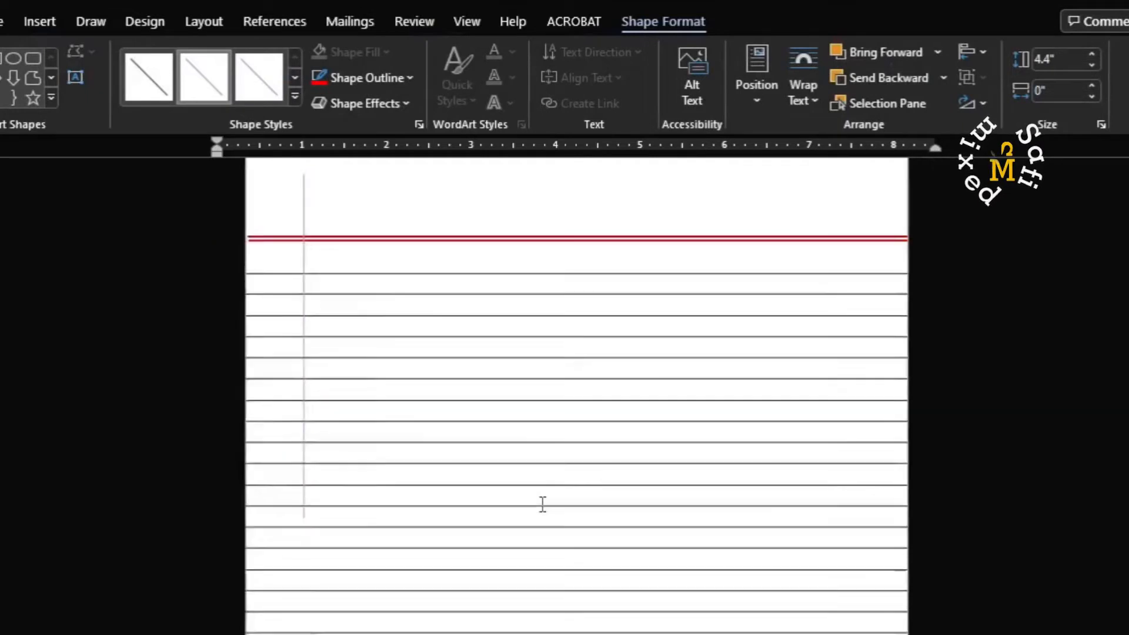
scroll(526, 400, up, 4)
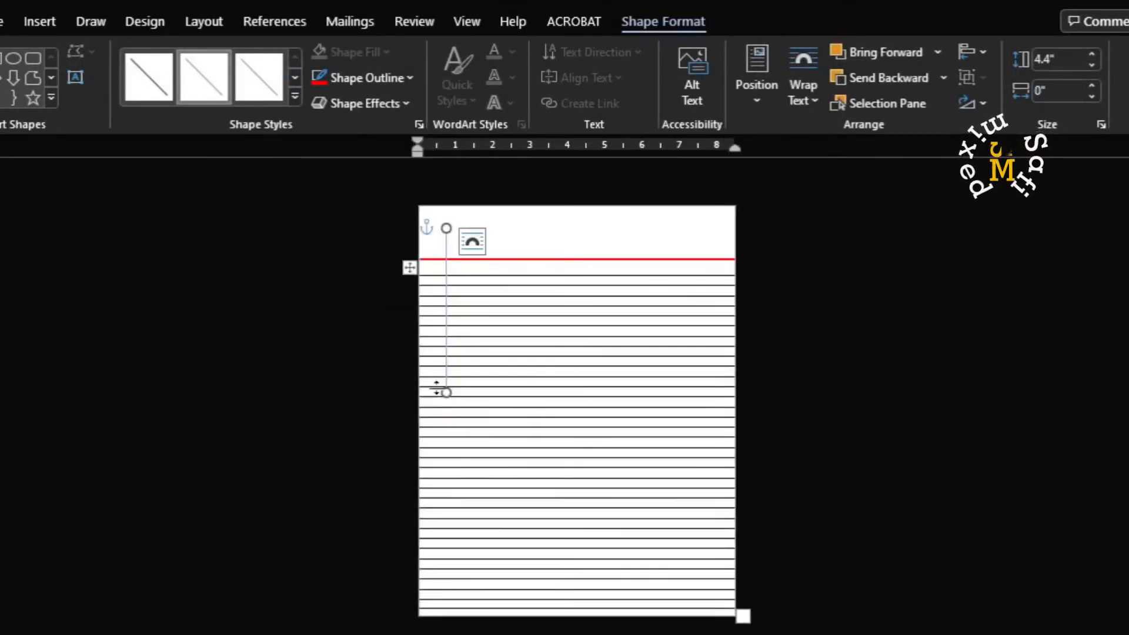
drag(445, 392, 436, 612)
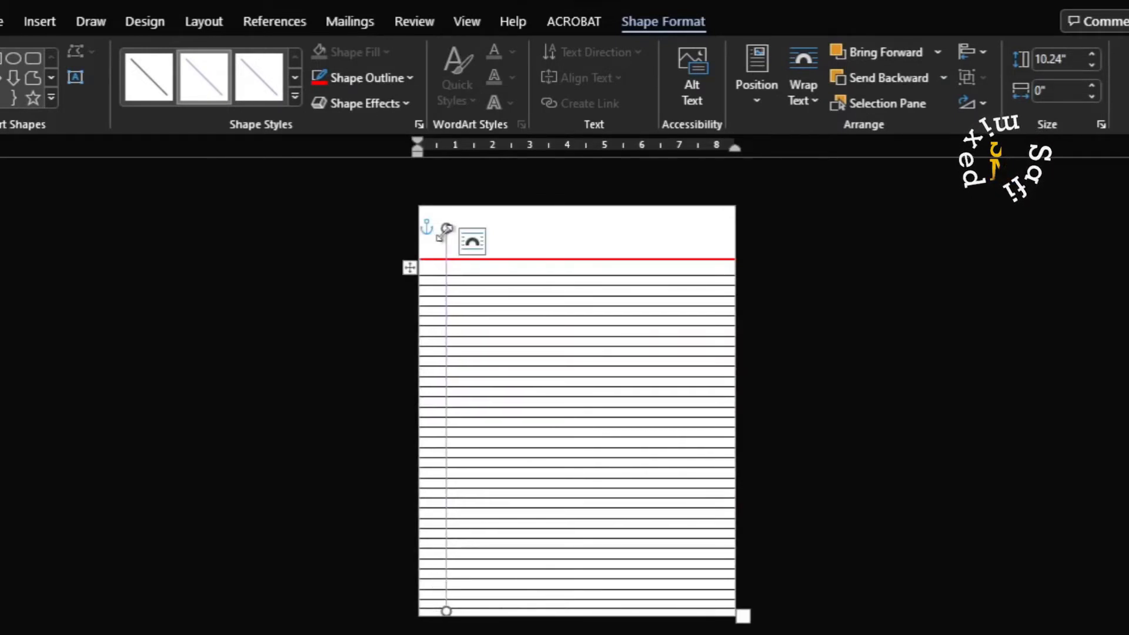
drag(445, 228, 446, 211)
drag(446, 207, 446, 206)
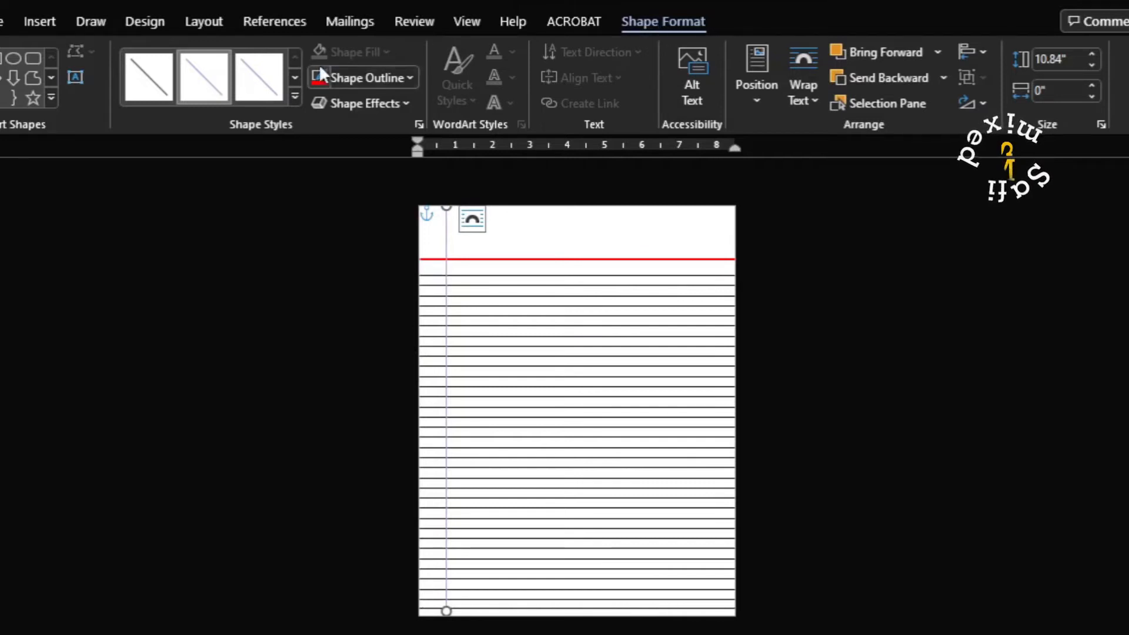
Format the vertical margin line with a red outline, a weight of 1½ pt and a square-dot dash style
click(316, 79)
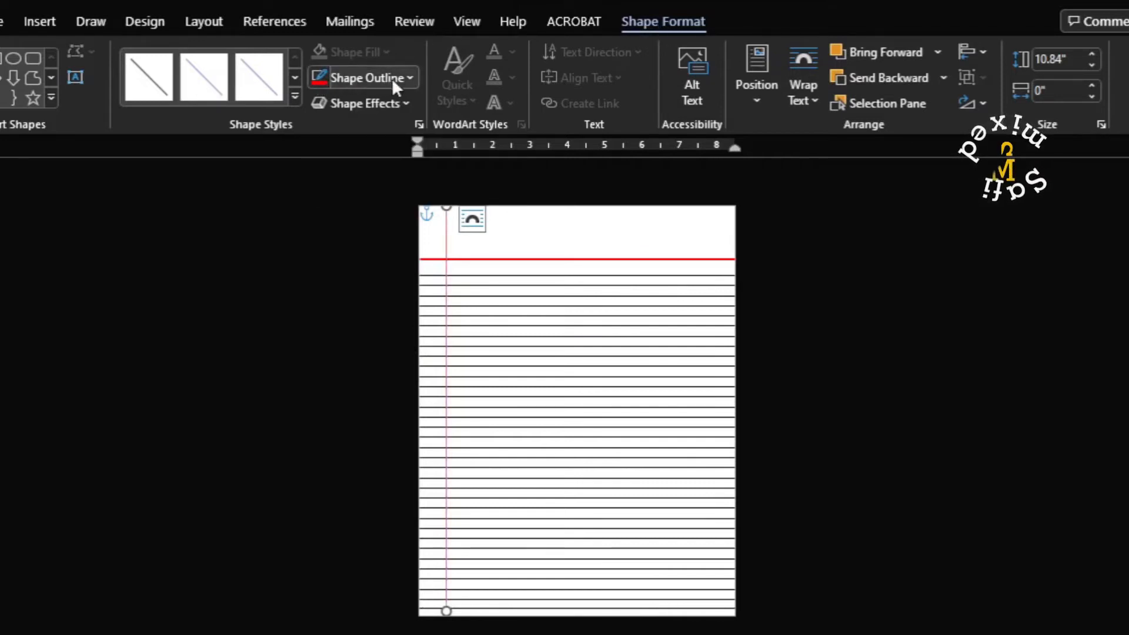
click(411, 76)
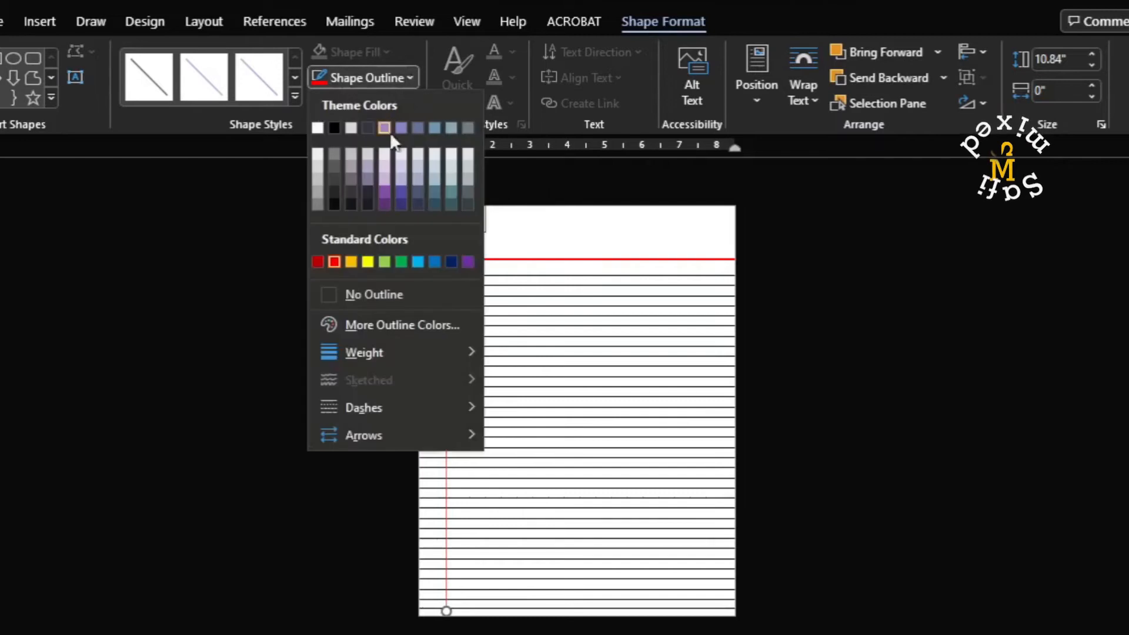
mouse_move(368, 347)
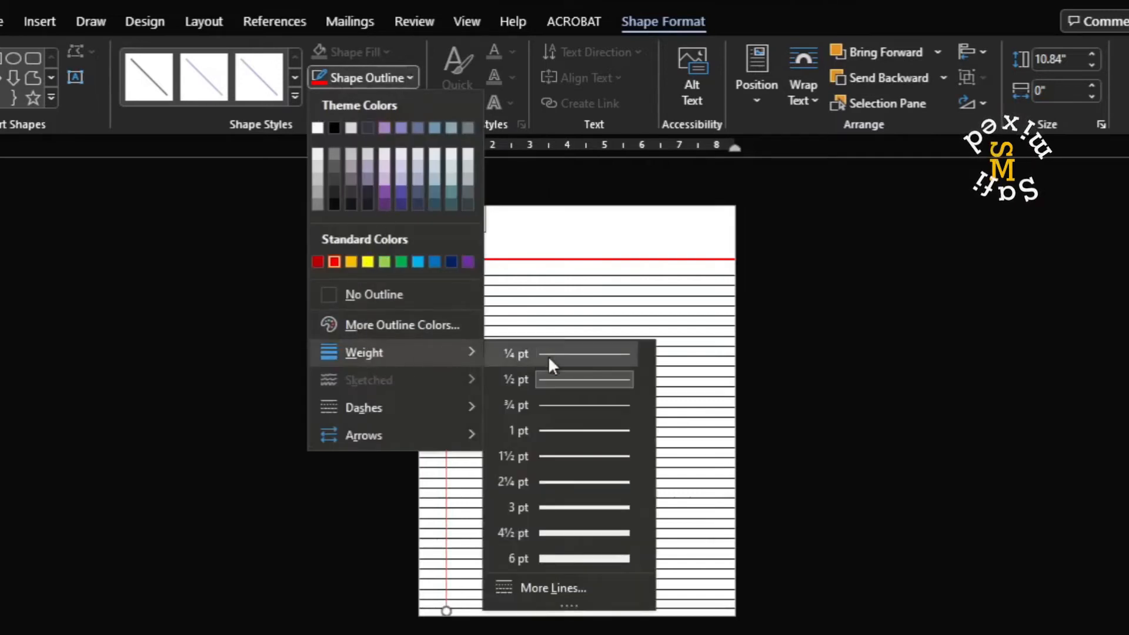
click(570, 454)
click(409, 76)
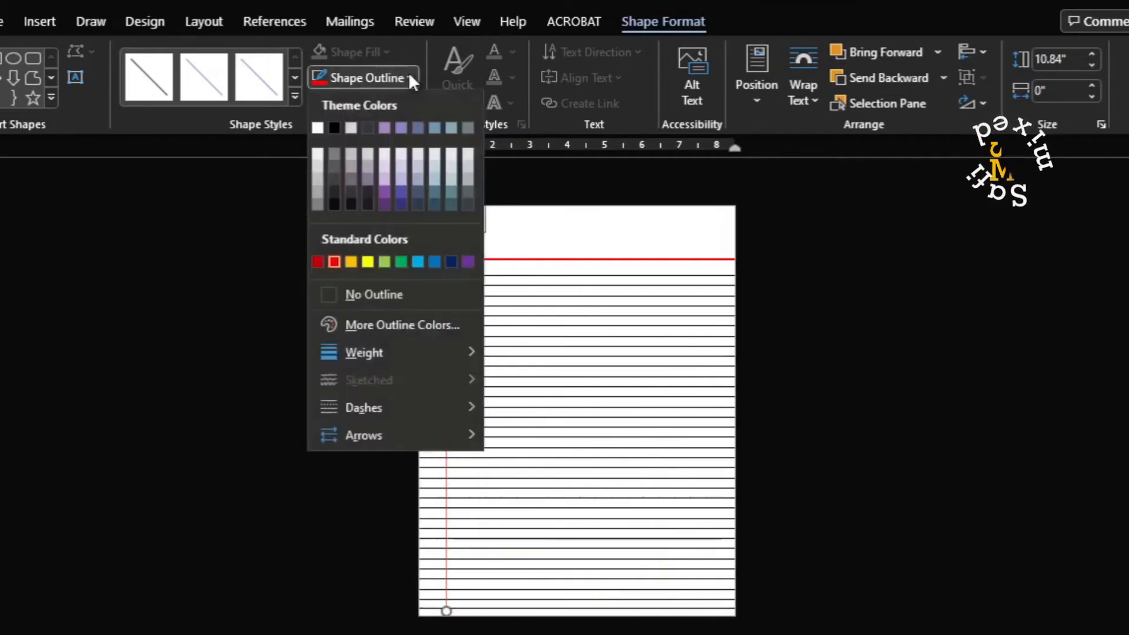
mouse_move(369, 405)
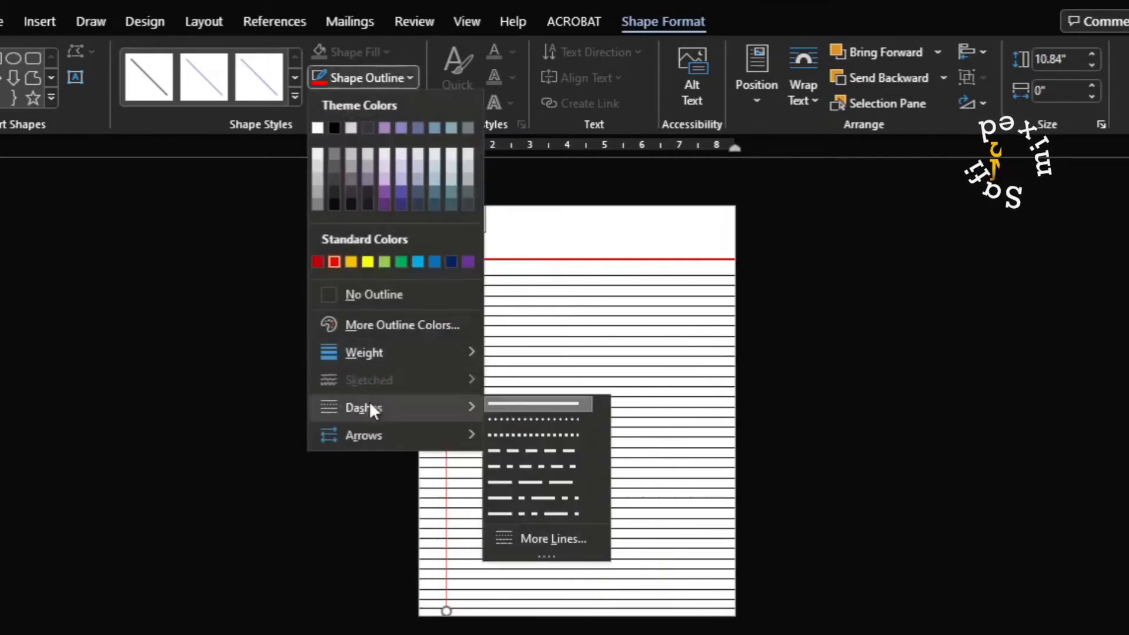
click(538, 436)
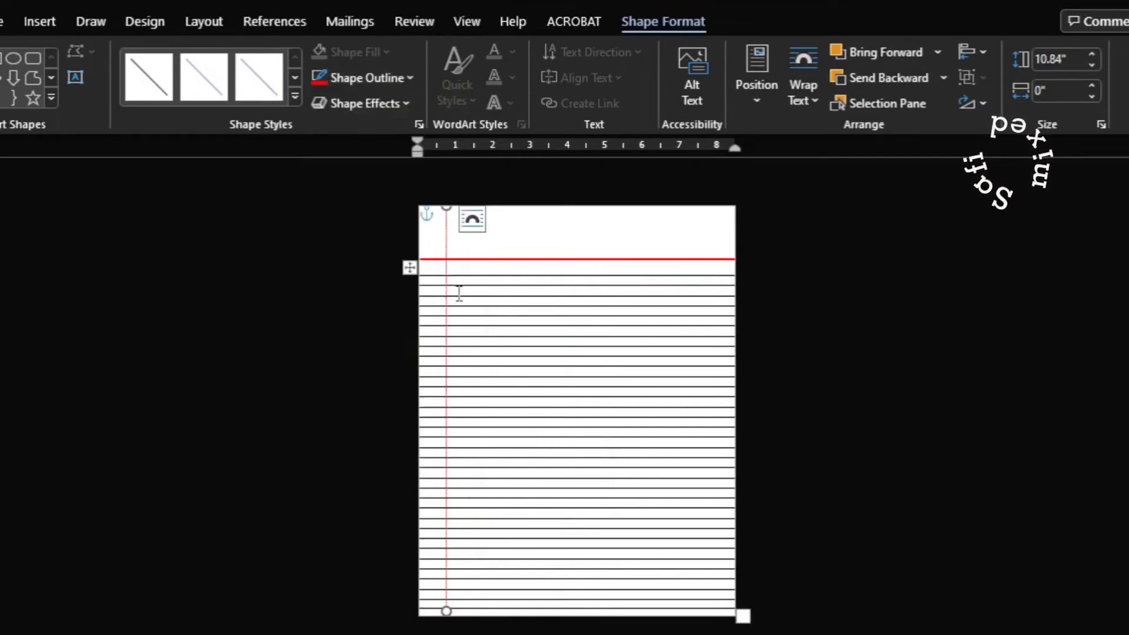
Duplicate the dashed margin line, align the copy with the page top, and nudge it left to sit closely beside the original
key(ctrl+d)
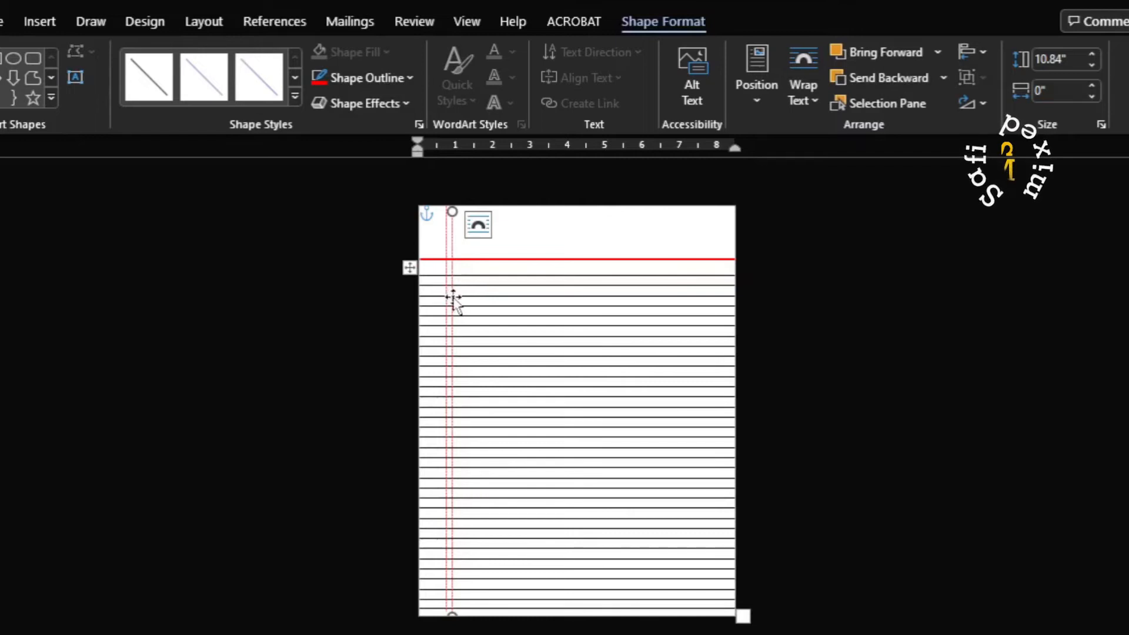
drag(454, 303, 454, 290)
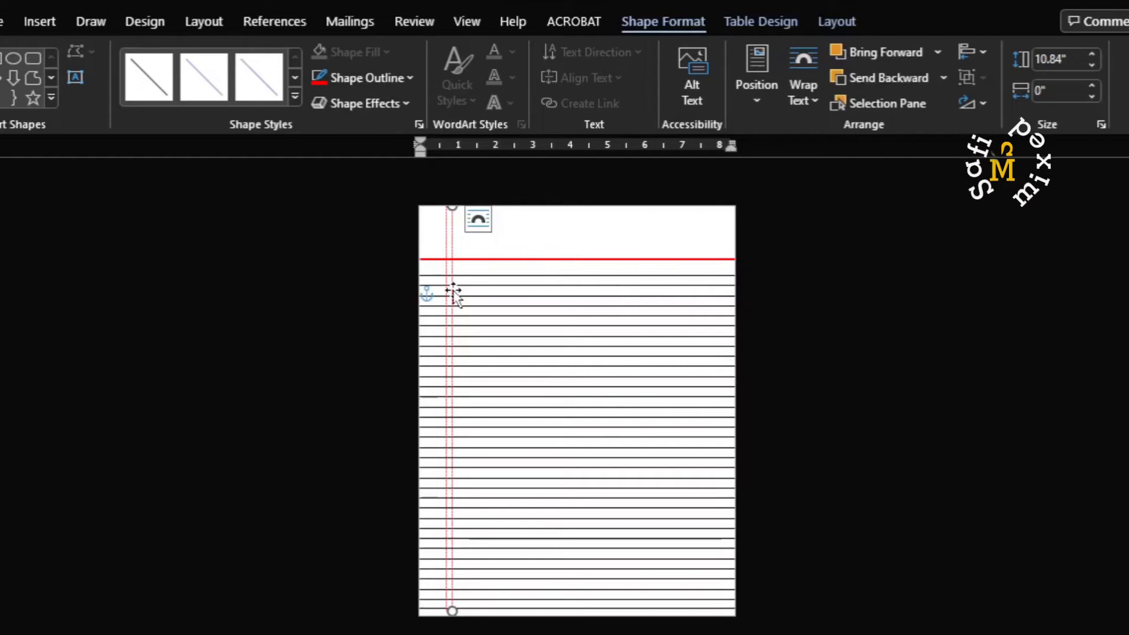
key(Left)
key(Left)
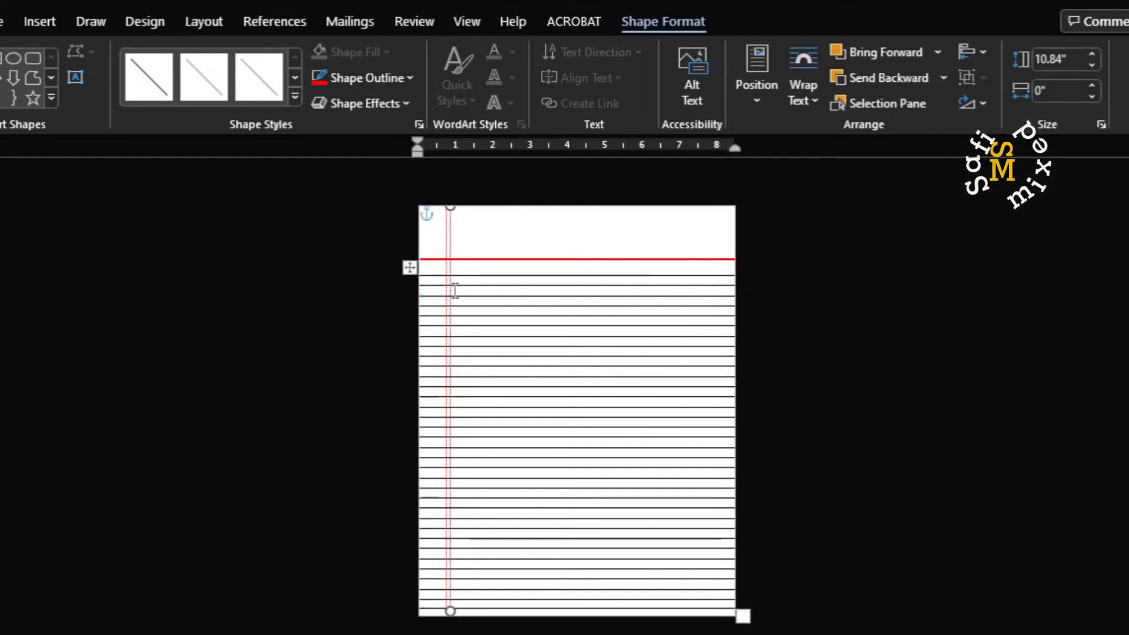
key(Left)
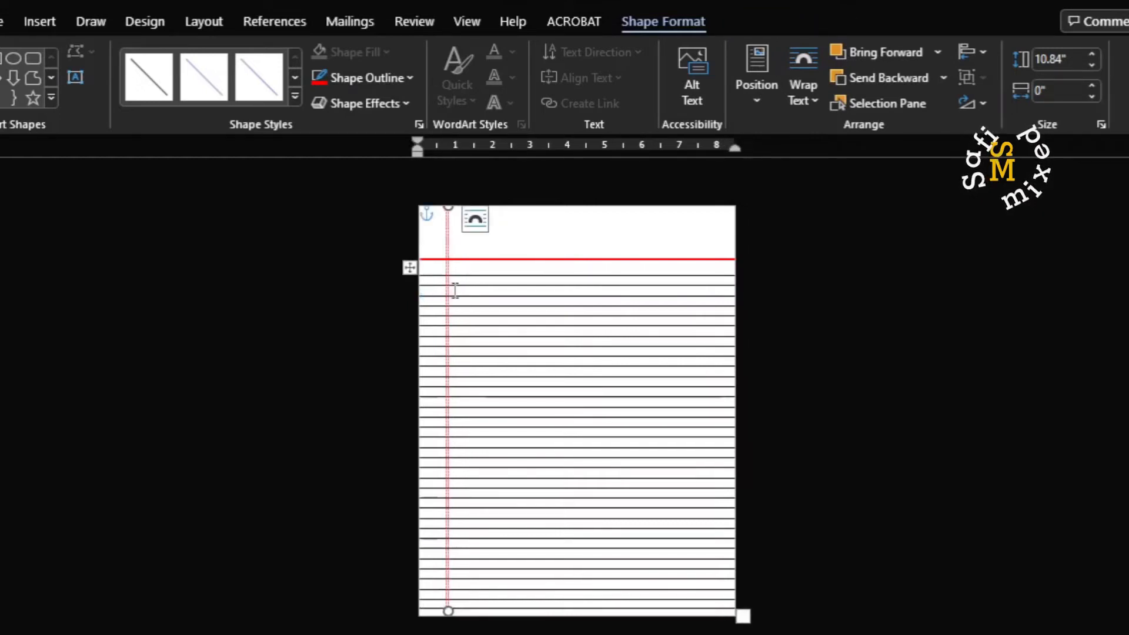
scroll(455, 290, up, 5)
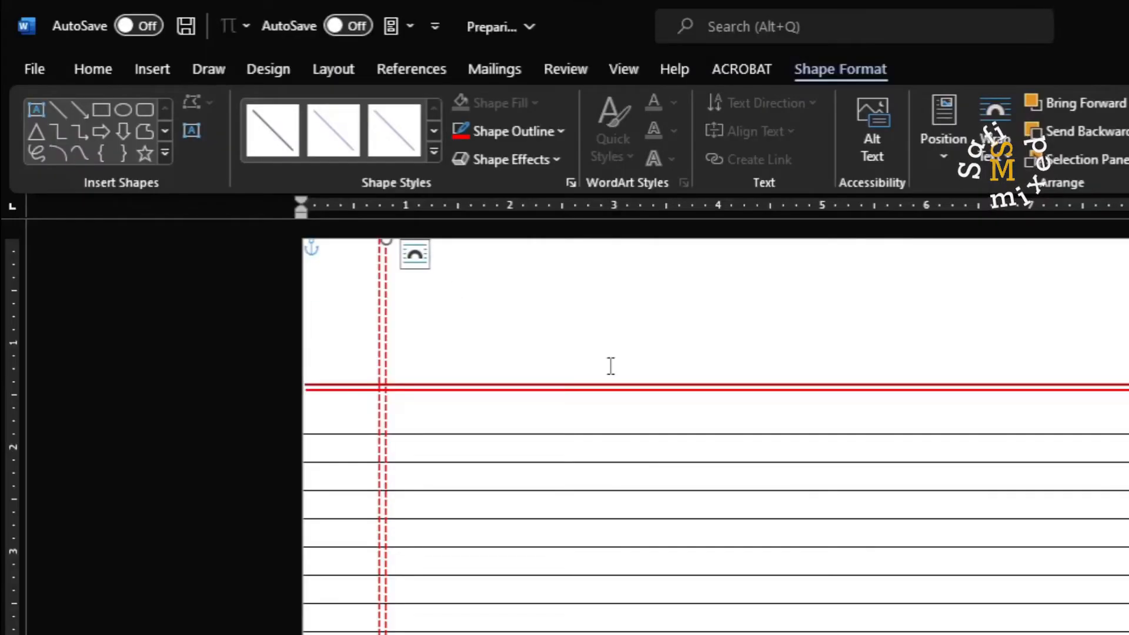
click(536, 378)
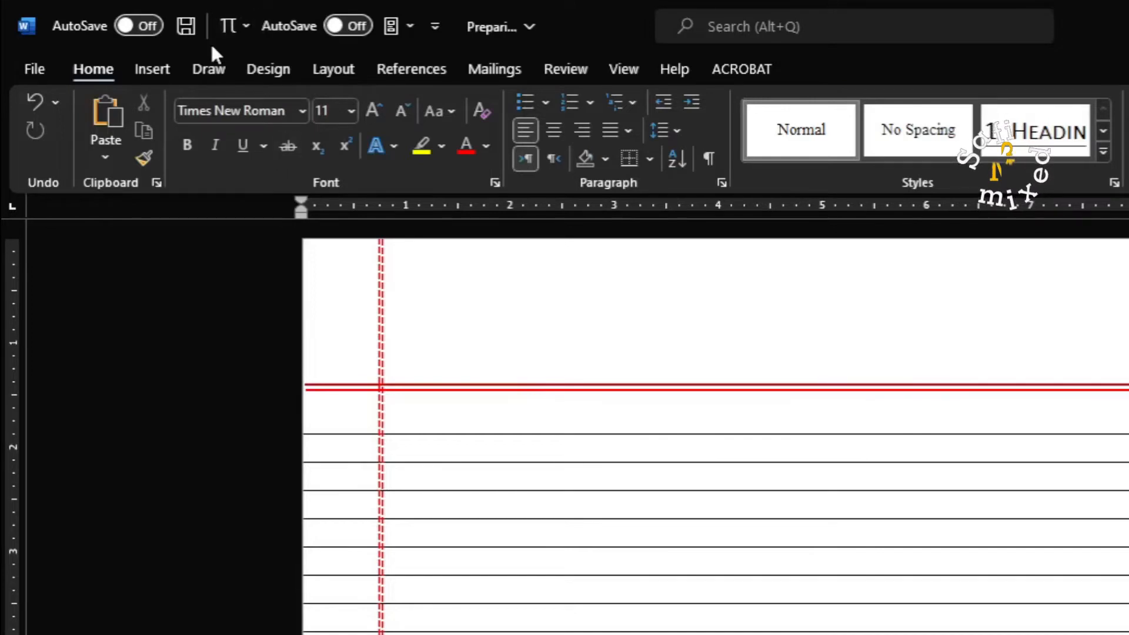
Insert a Double Wave shape about 2.58 inches wide and 0.76 inches high at the page's right edge, just above the red double line
click(149, 72)
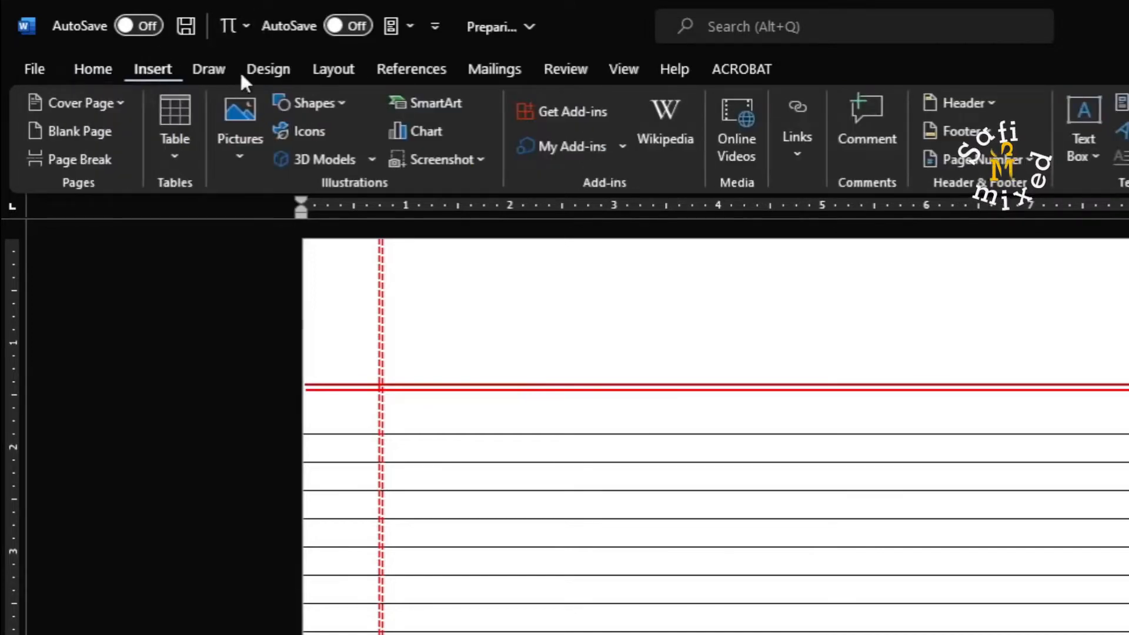
click(318, 98)
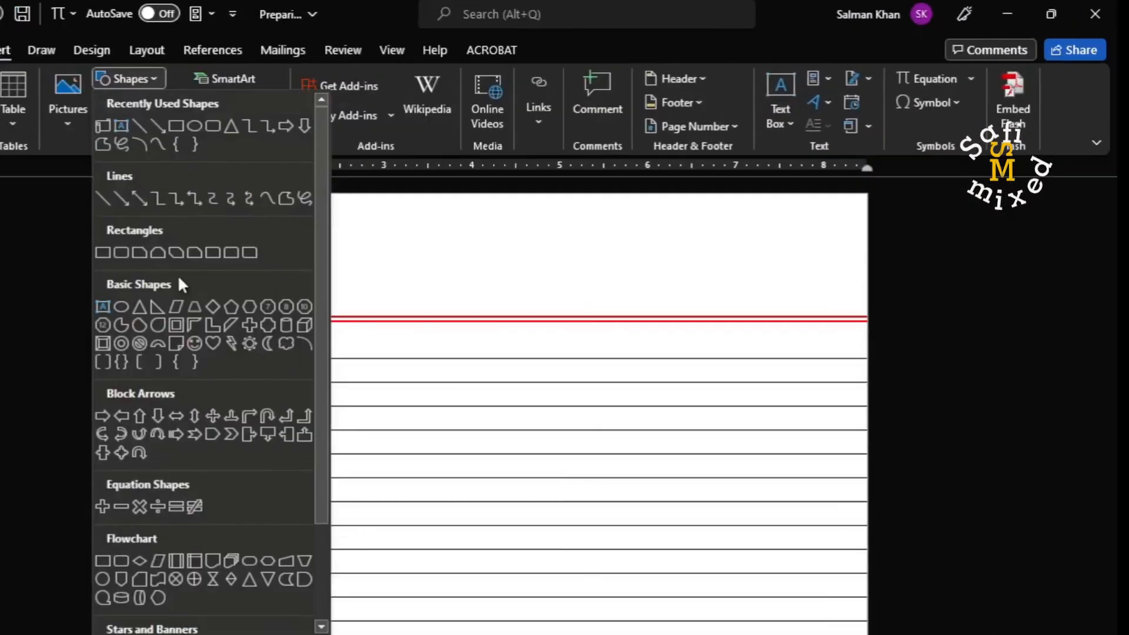
scroll(371, 338, down, 2)
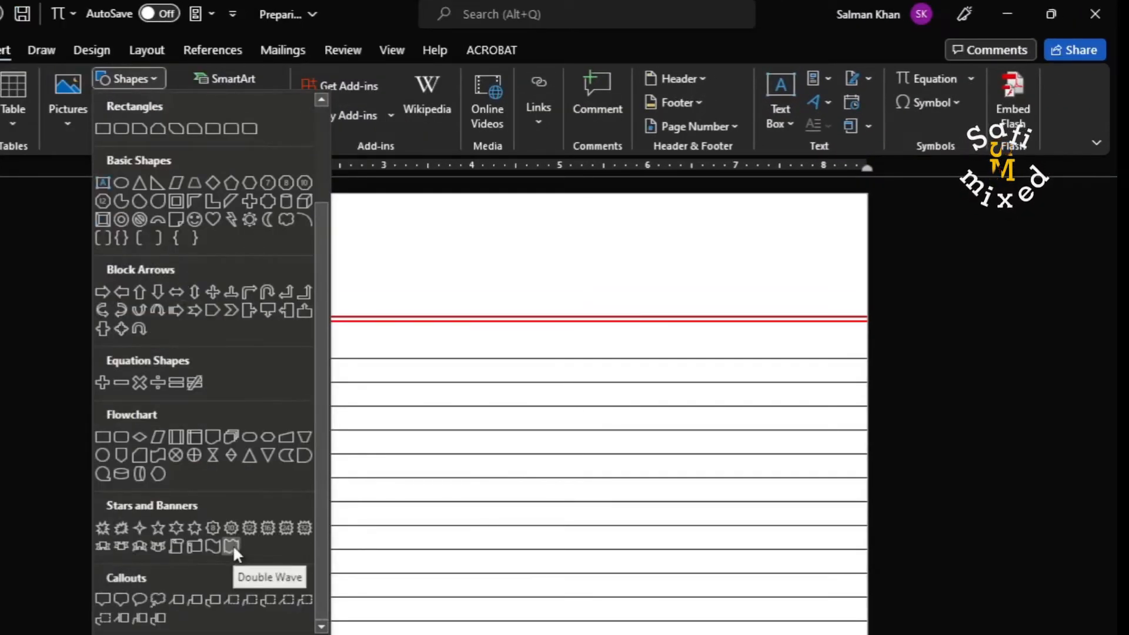
click(232, 546)
mouse_move(717, 268)
mouse_down()
mouse_move(726, 308)
mouse_move(875, 320)
mouse_move(850, 318)
mouse_move(889, 306)
mouse_up()
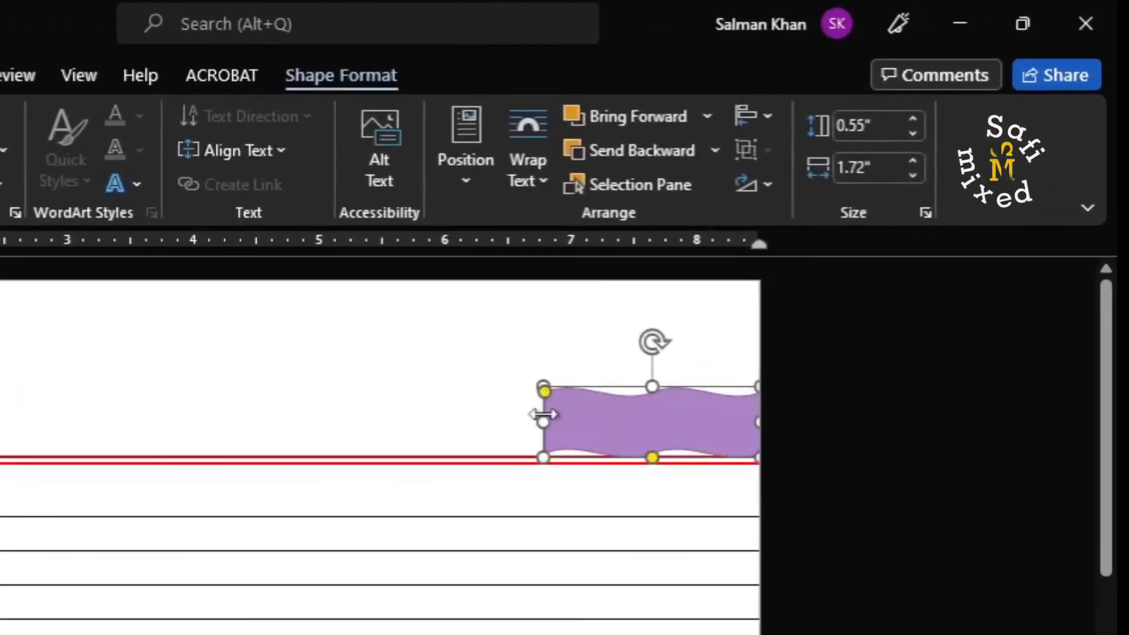
drag(543, 415, 434, 418)
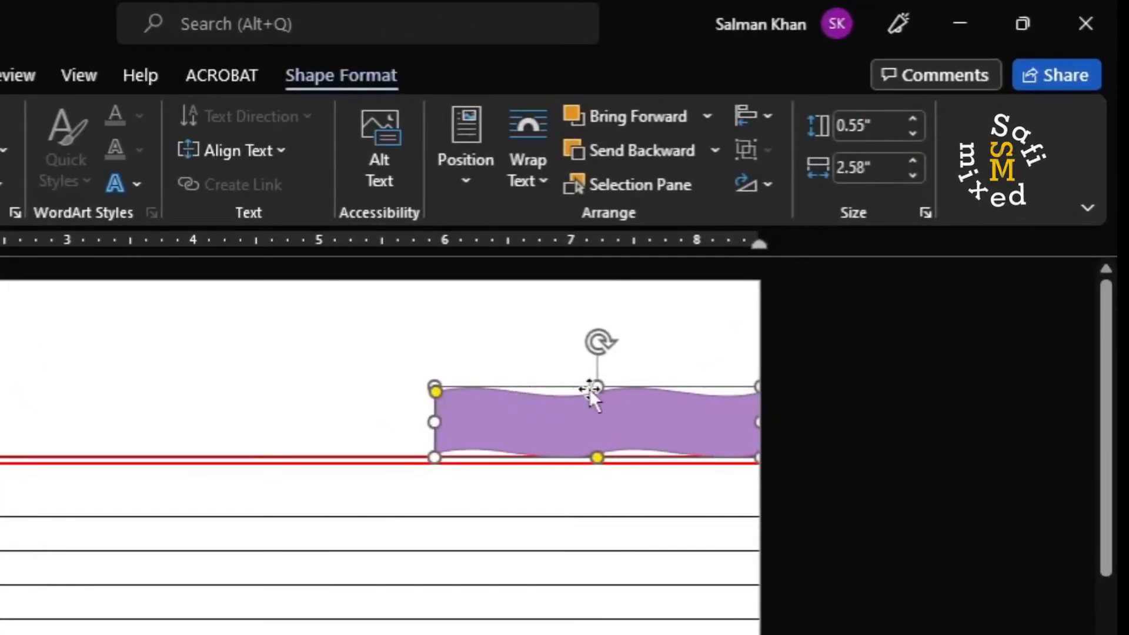
drag(595, 388, 594, 360)
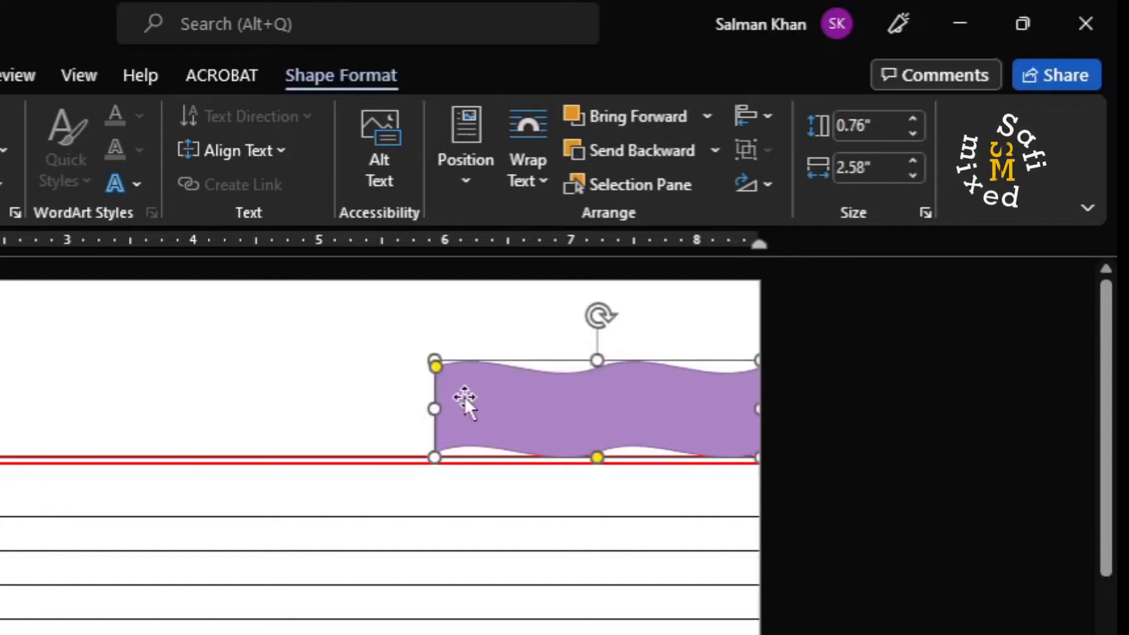
Add left-aligned text to the wave shape, with "Name:" on the first line and "Date:" on the second
right_click(500, 398)
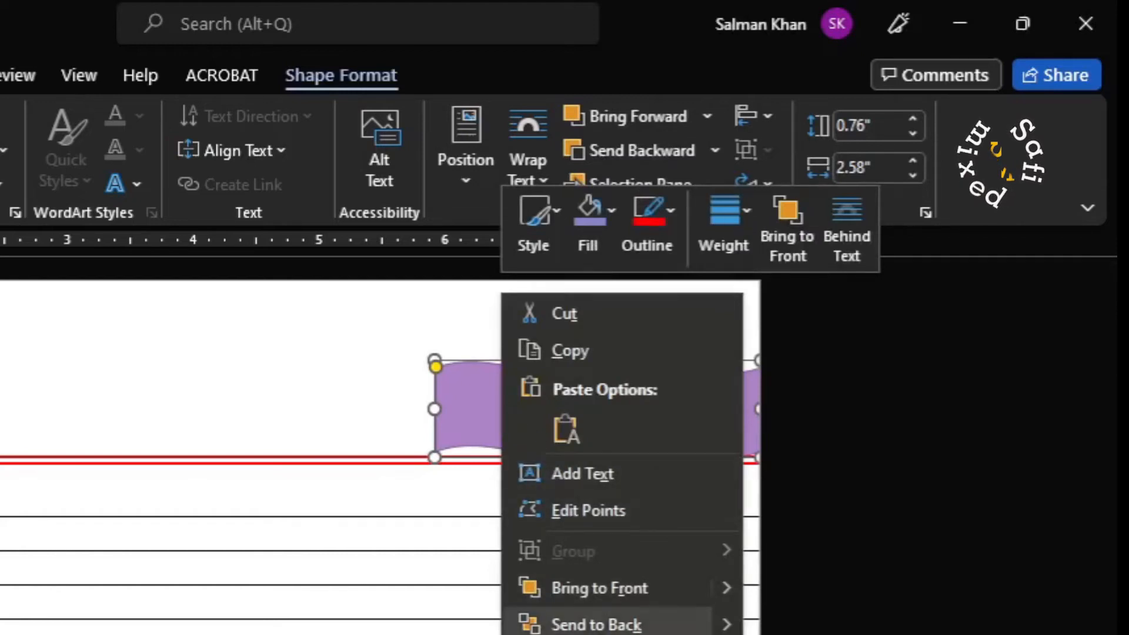
click(591, 471)
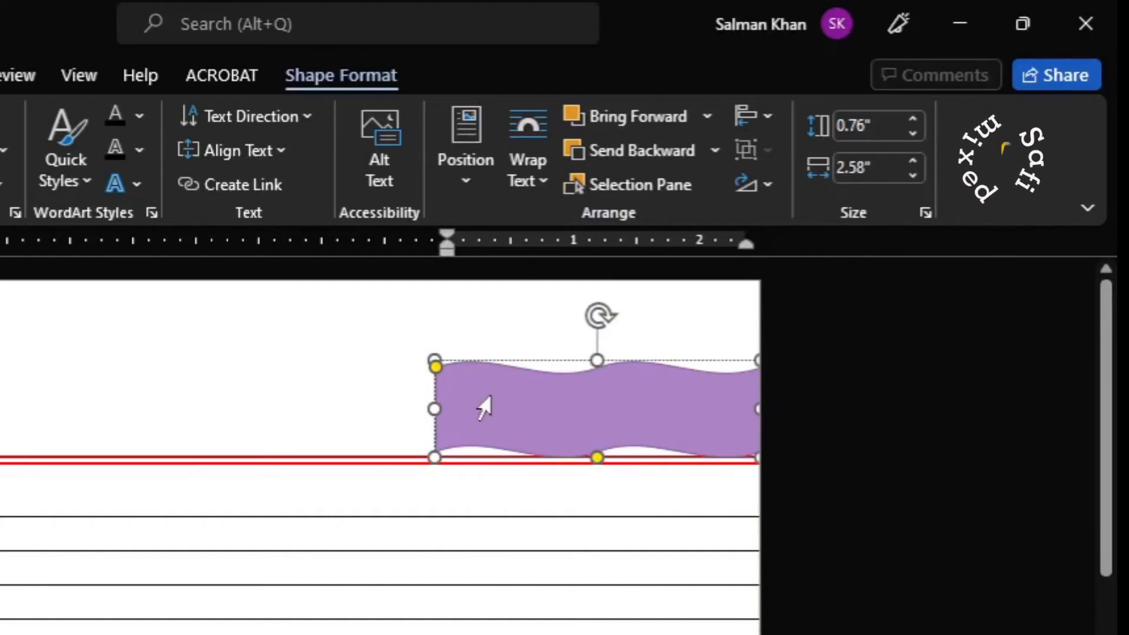
key(ctrl+l)
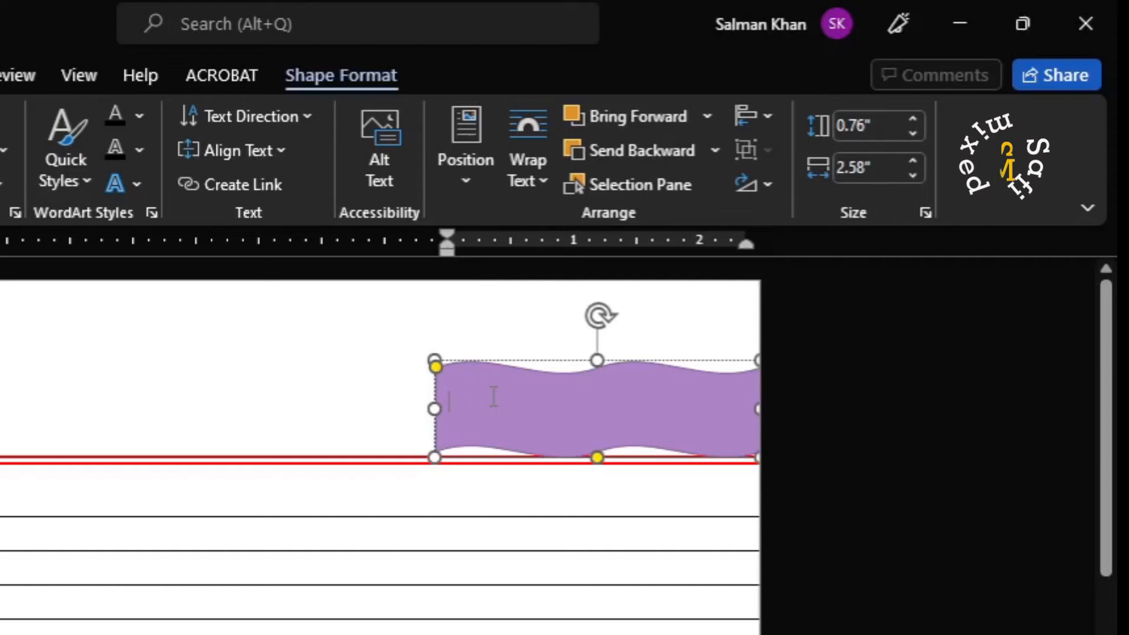
text(Name)
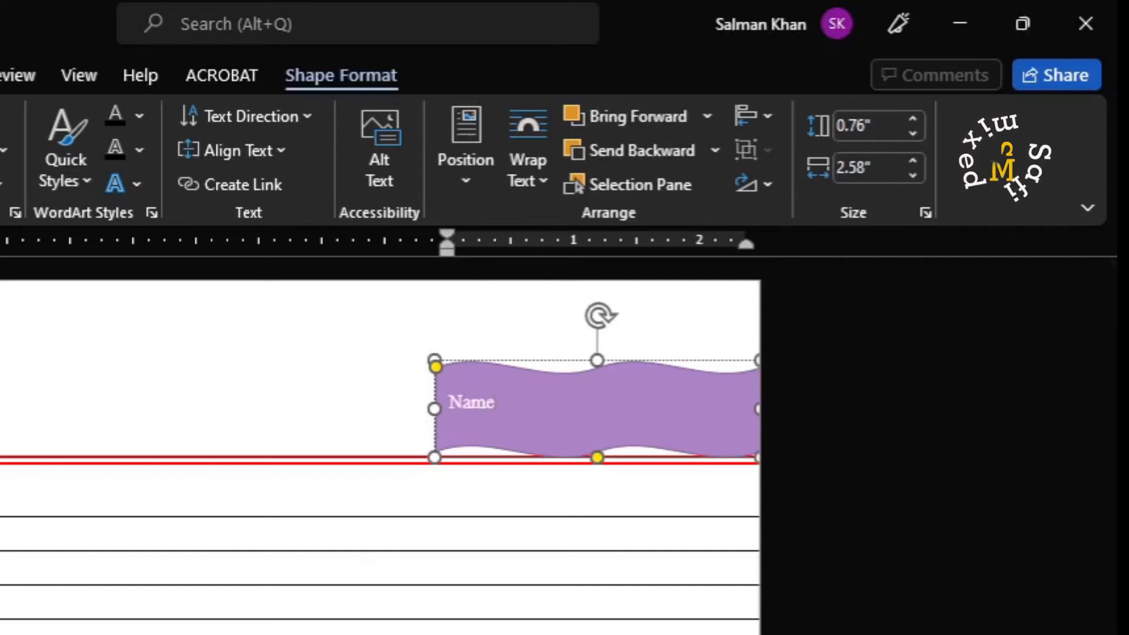
text(:)
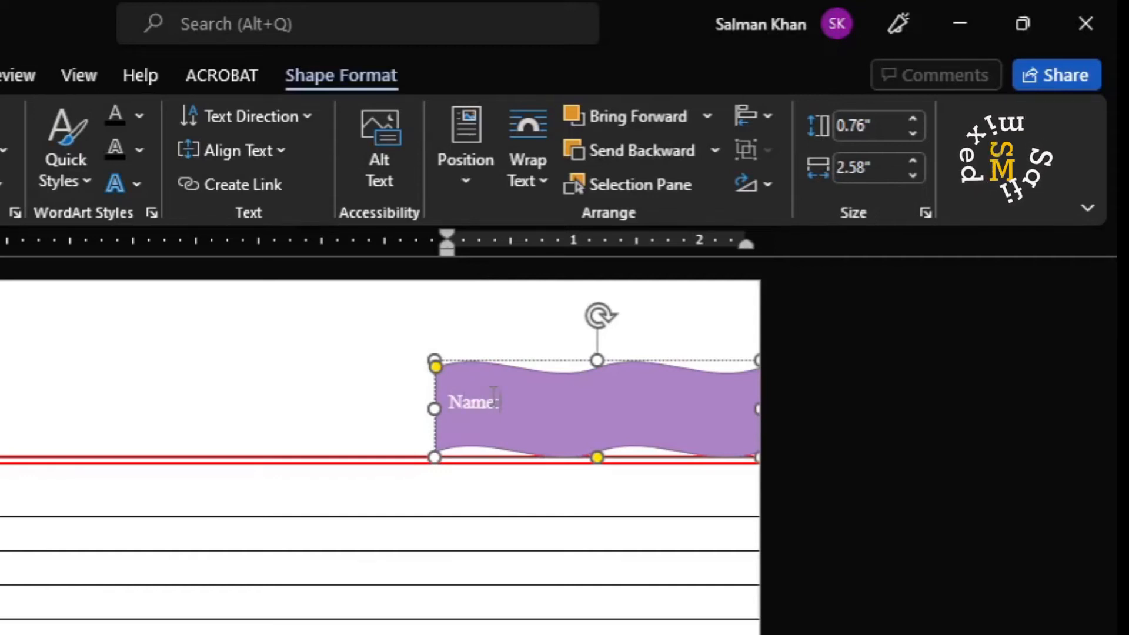
key(Return)
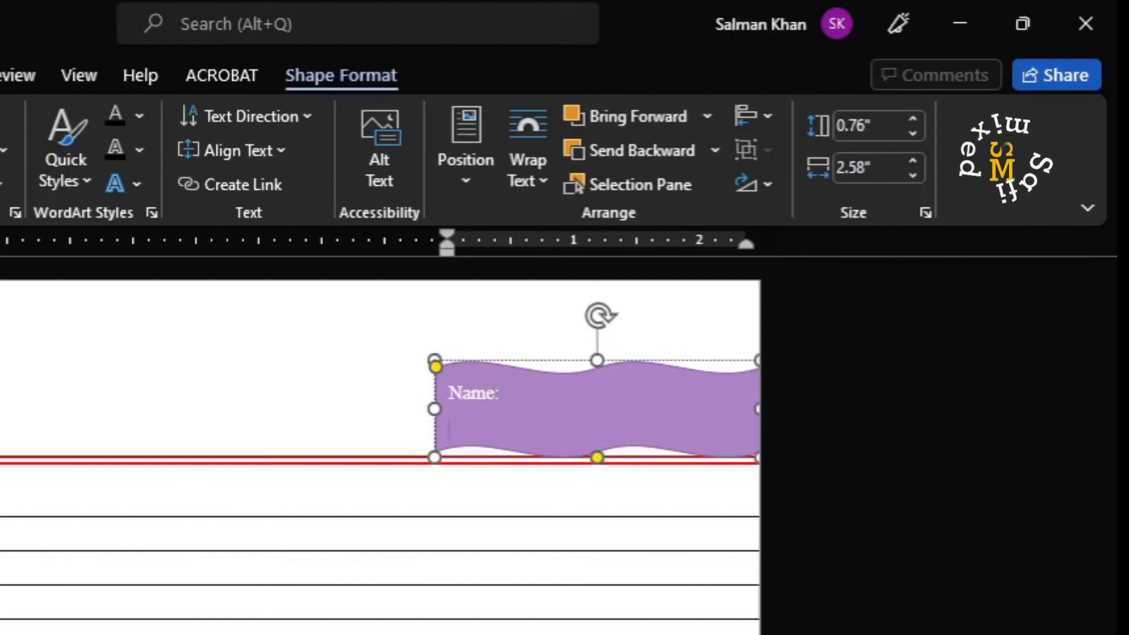
text(Date:)
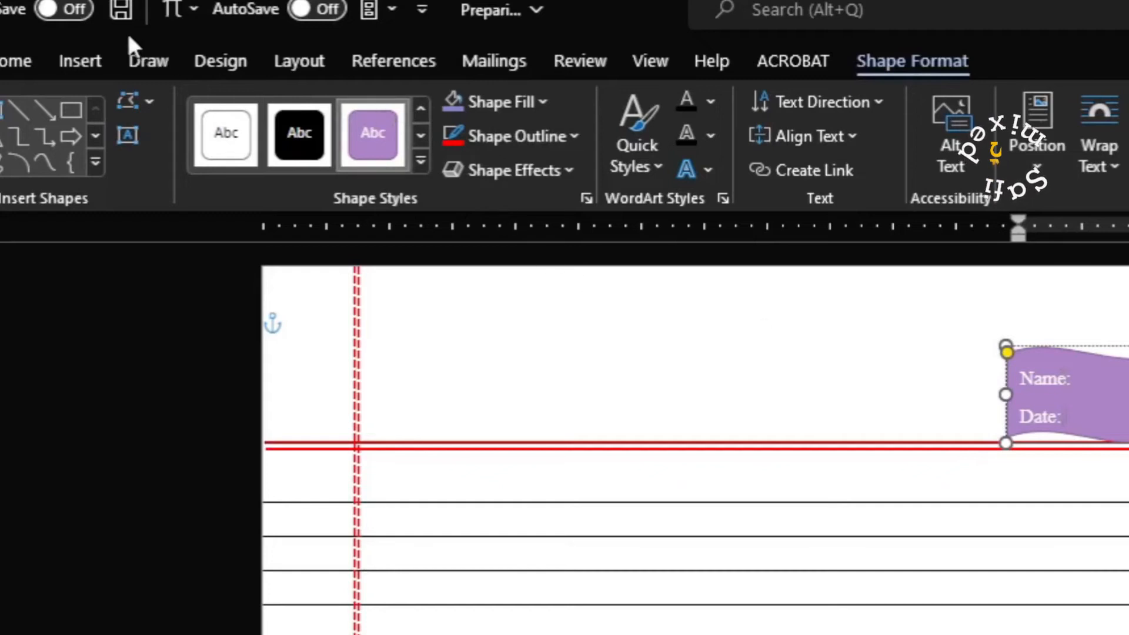
Draw a straight horizontal line inside the wave shape, running from the "Name:" label toward the shape's right end
click(80, 61)
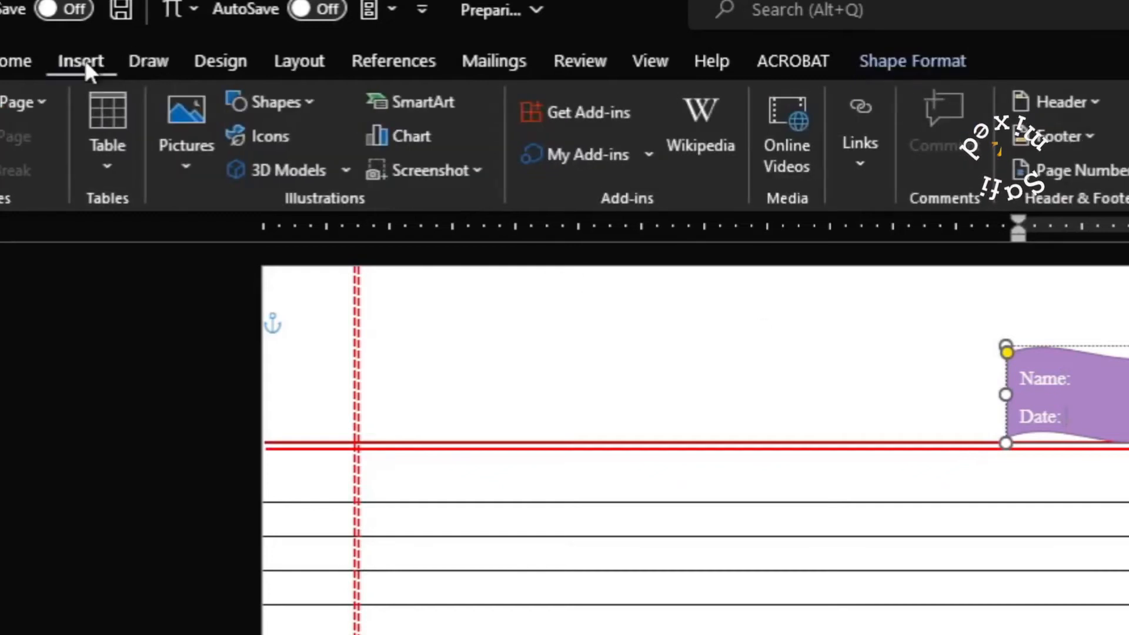
click(263, 107)
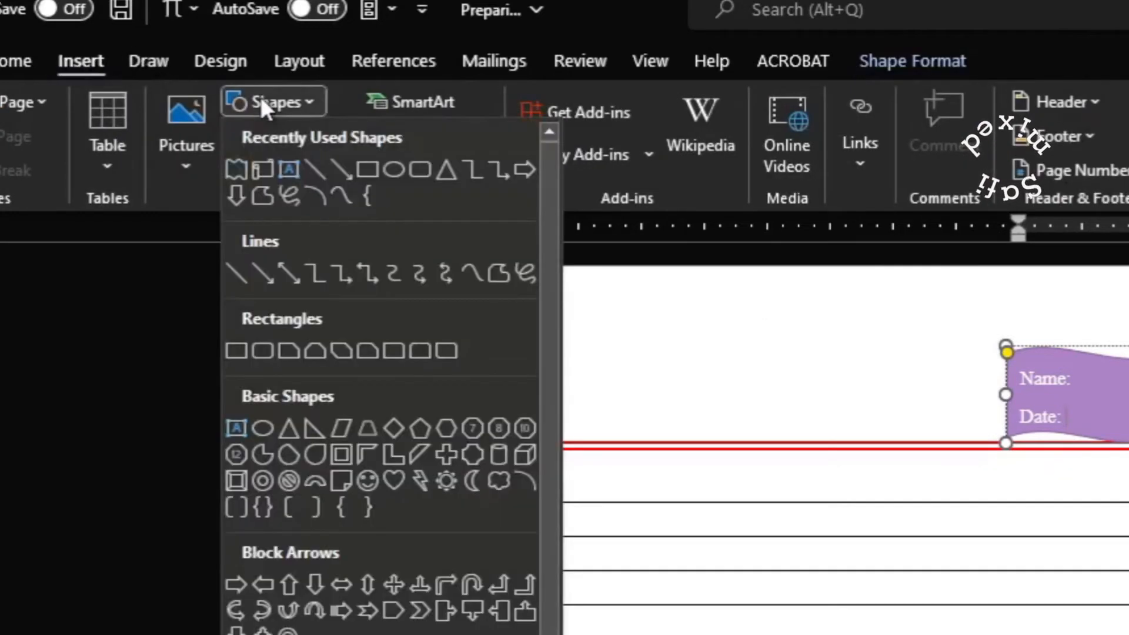
click(313, 165)
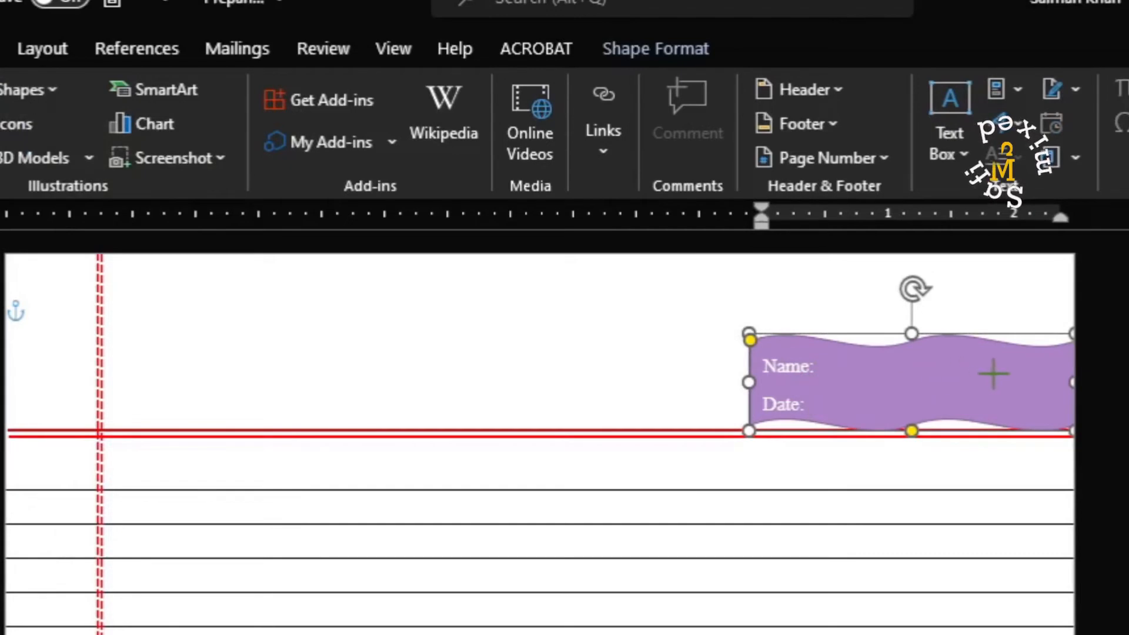
drag(815, 375, 1010, 375)
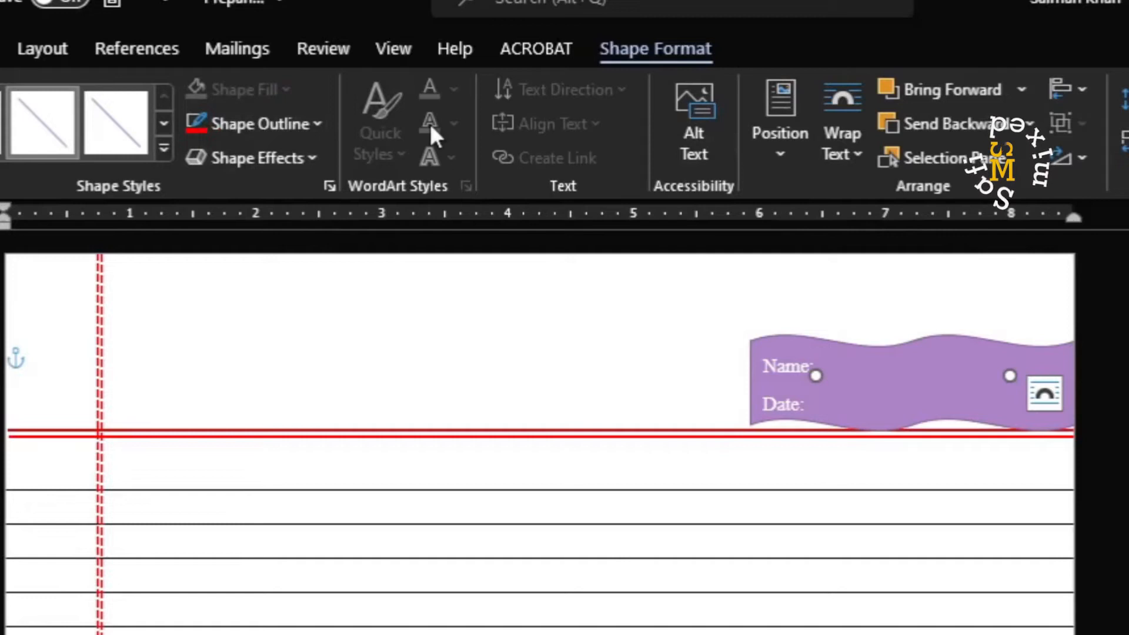
Color the line beside "Name:" red and set its outline weight to 1 pt
click(196, 124)
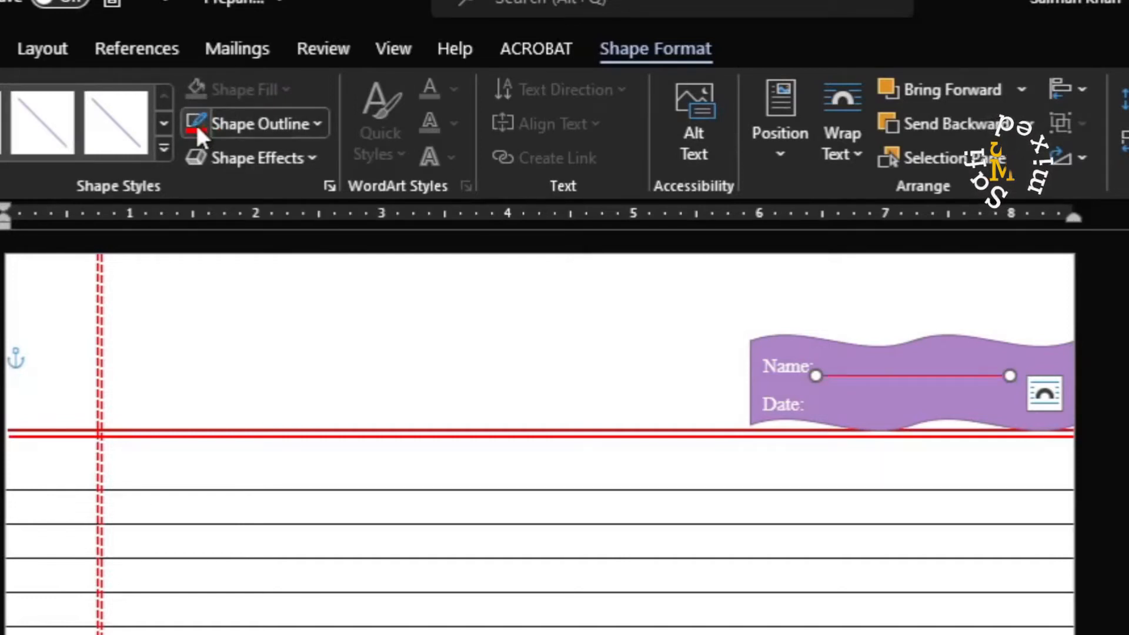
click(319, 122)
mouse_move(321, 487)
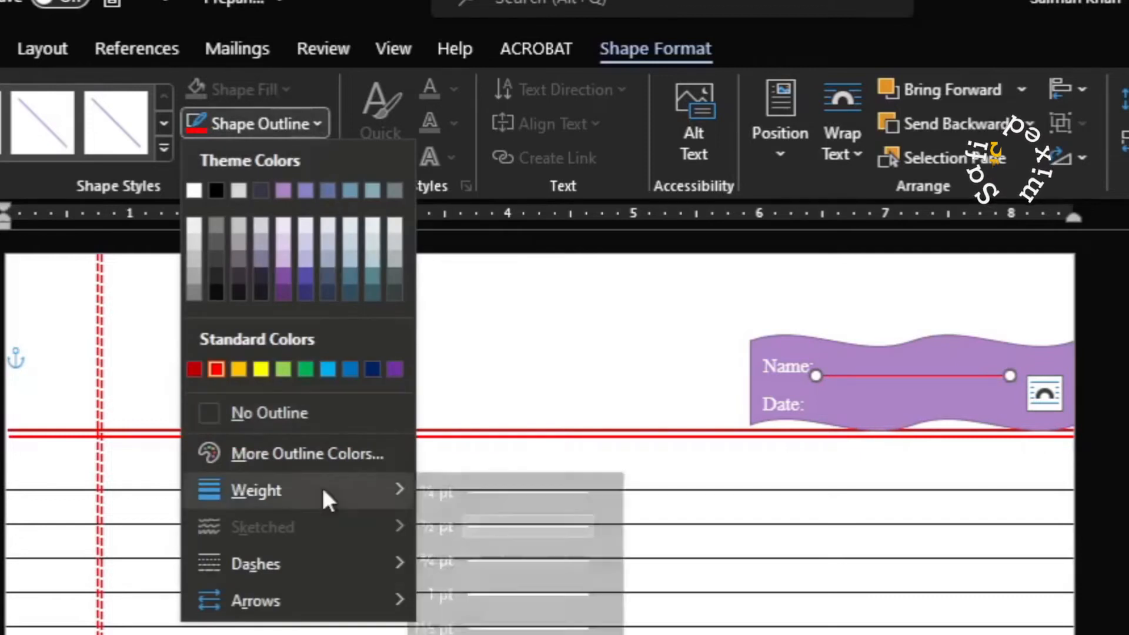
click(573, 592)
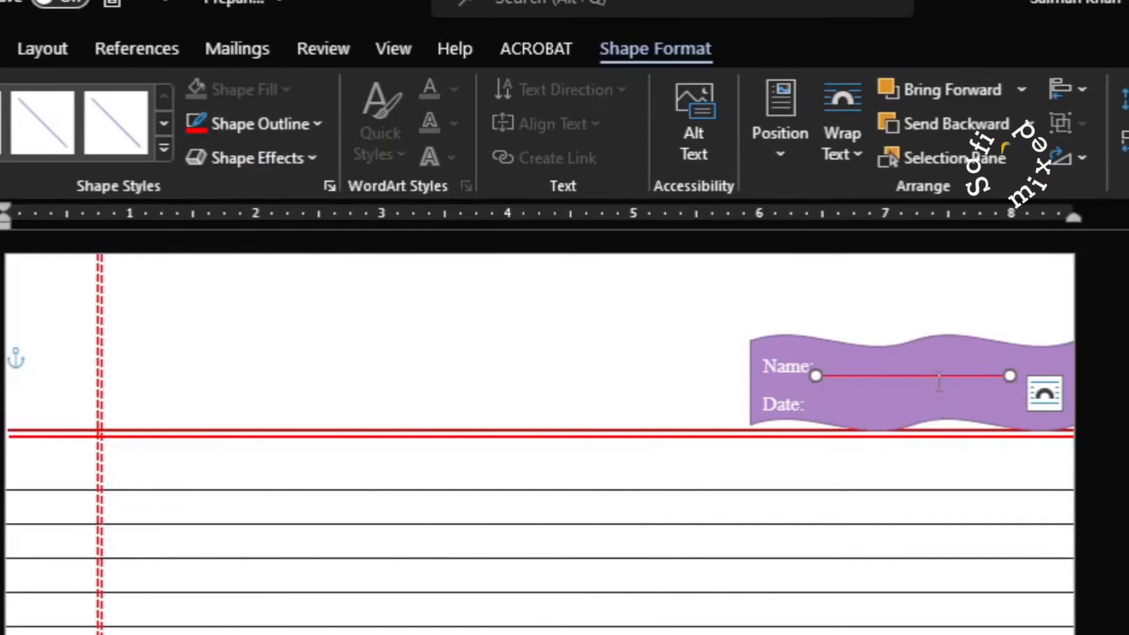
Duplicate the red line, place the copy beside "Date:" aligned under the first, and add two slashes as date separators
key(ctrl+d)
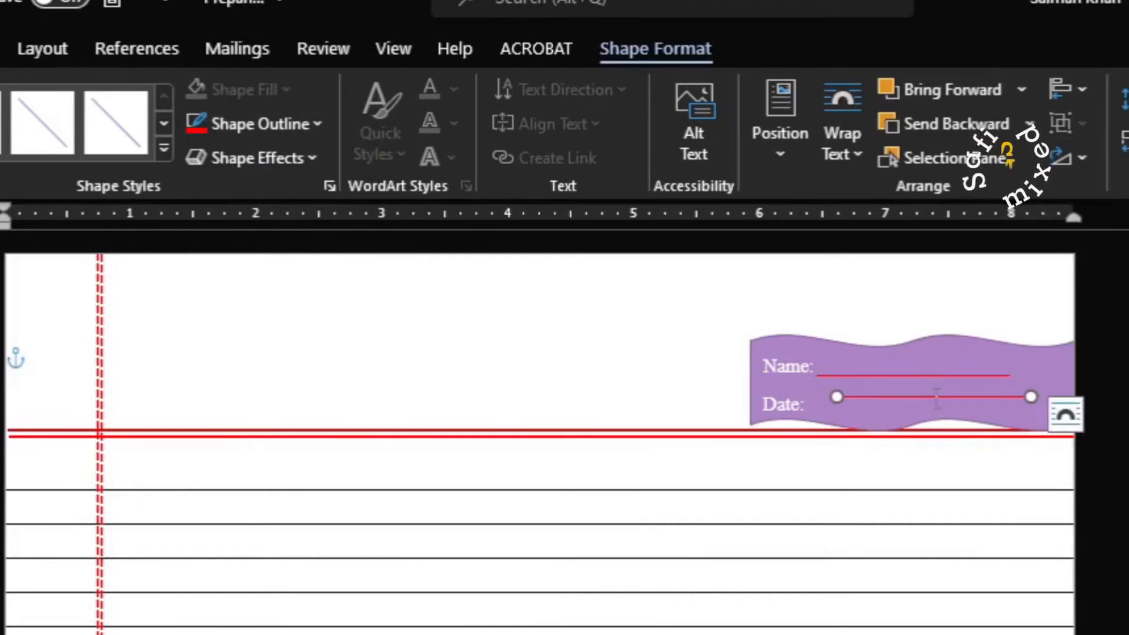
drag(935, 398, 909, 410)
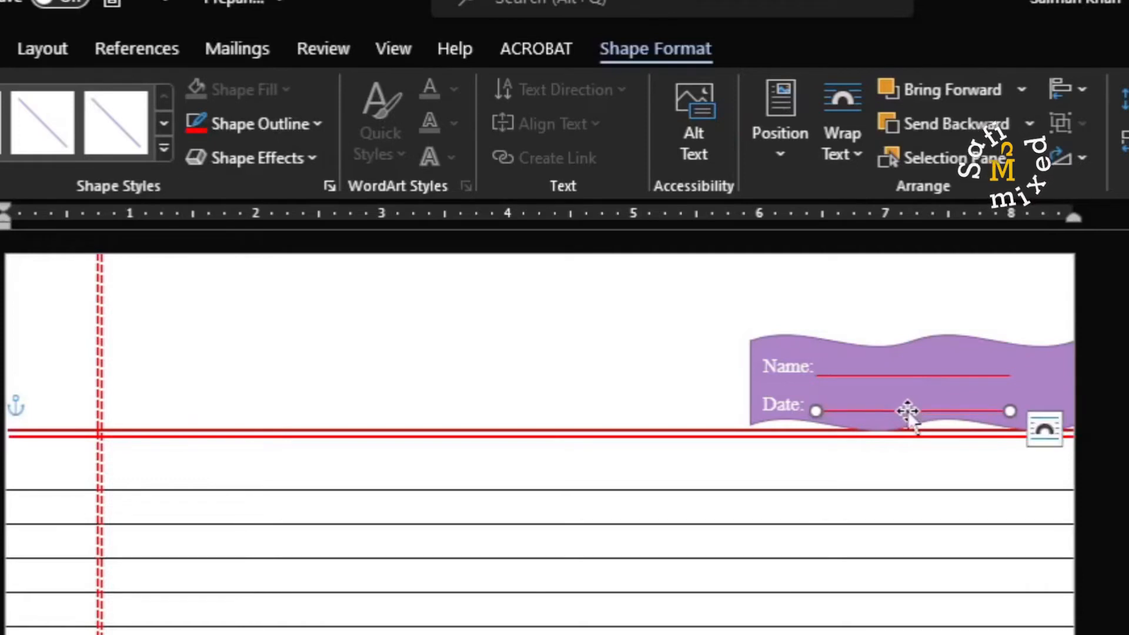
click(829, 397)
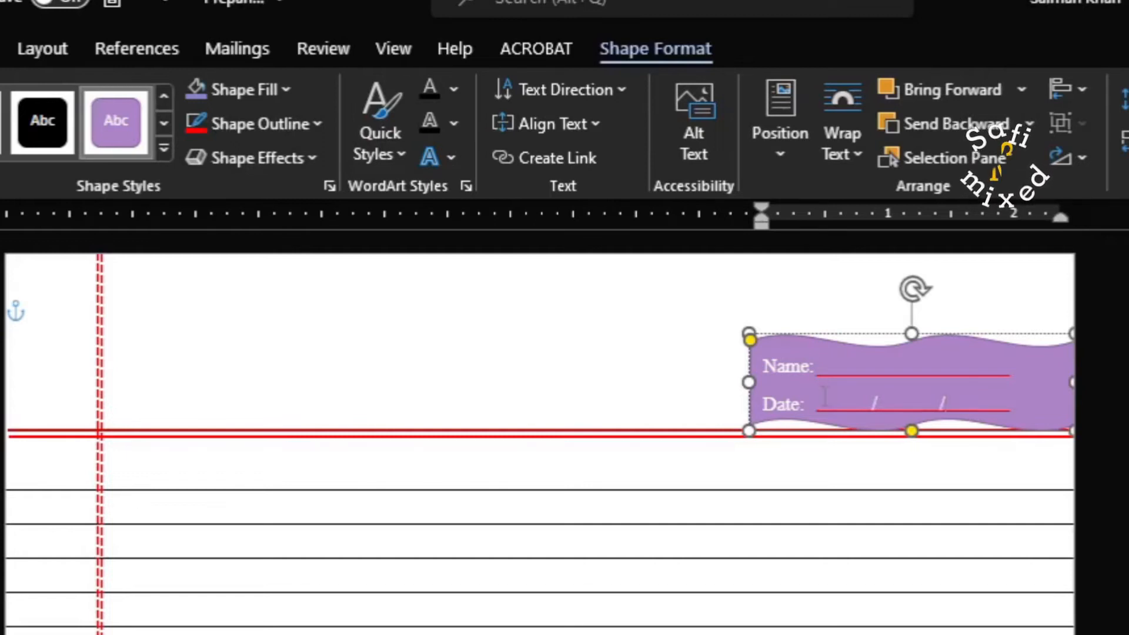
click(412, 360)
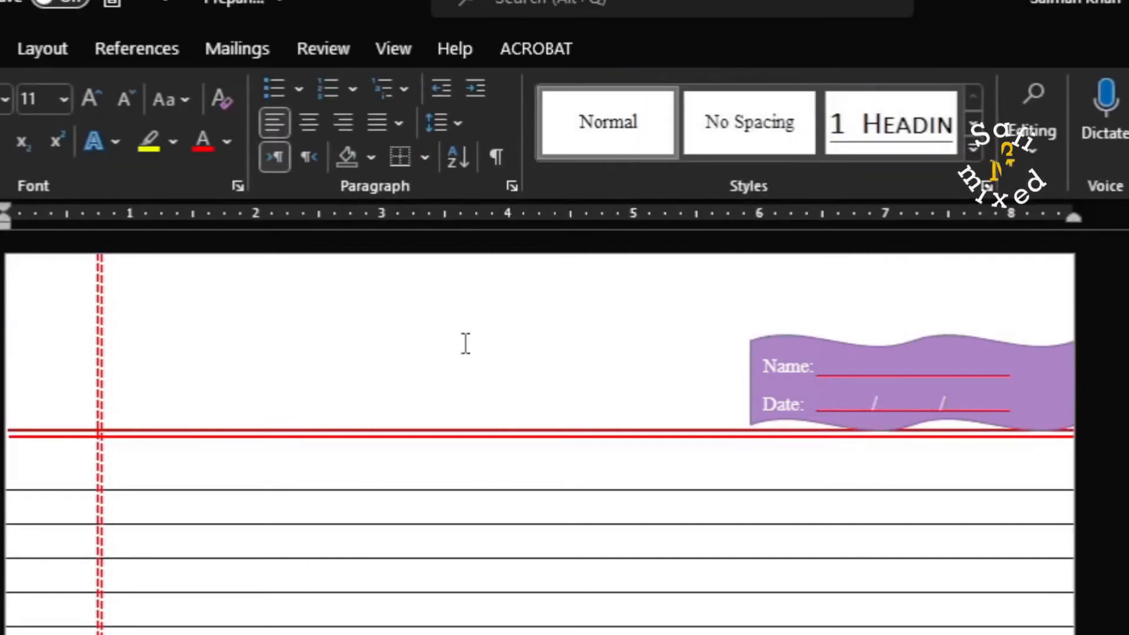
Remove the wave shape's fill and give it a red outline
click(776, 371)
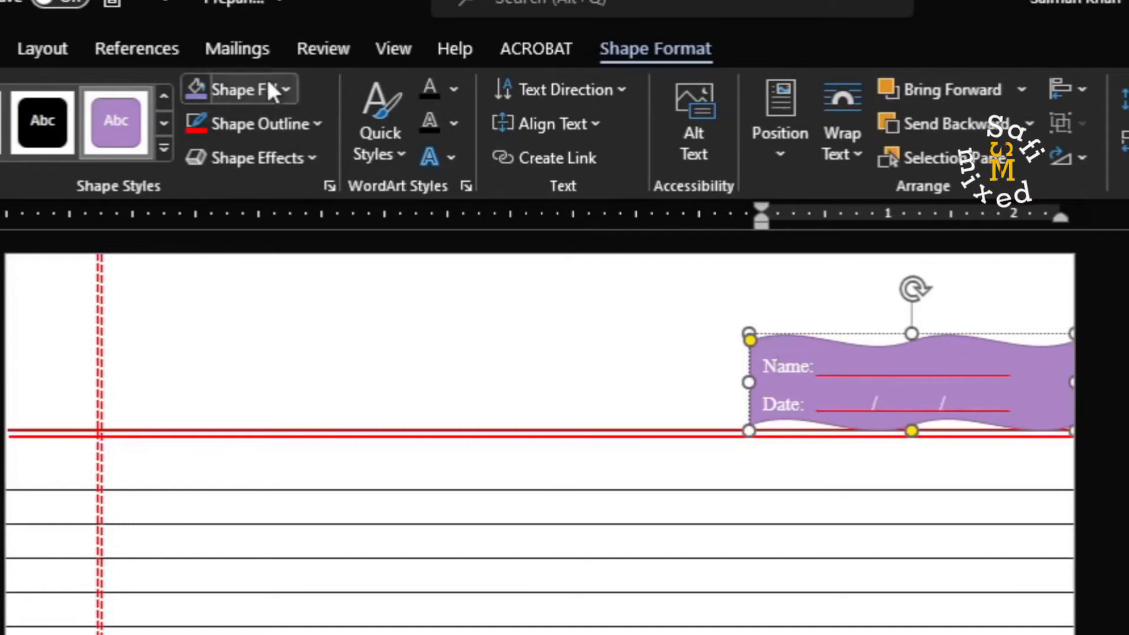
click(286, 91)
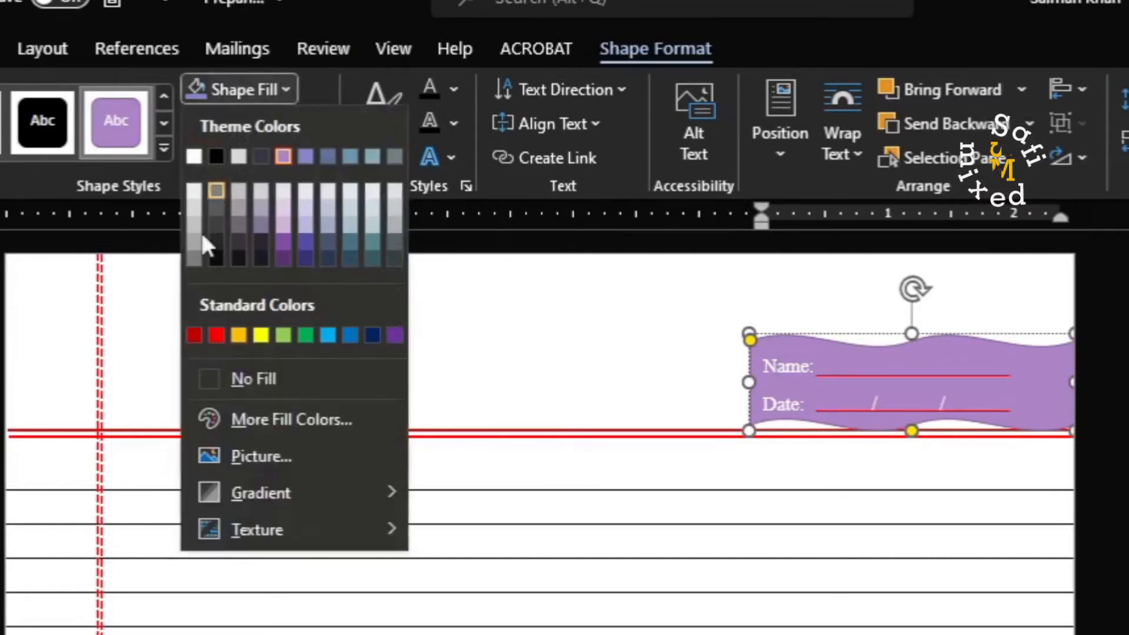
click(205, 379)
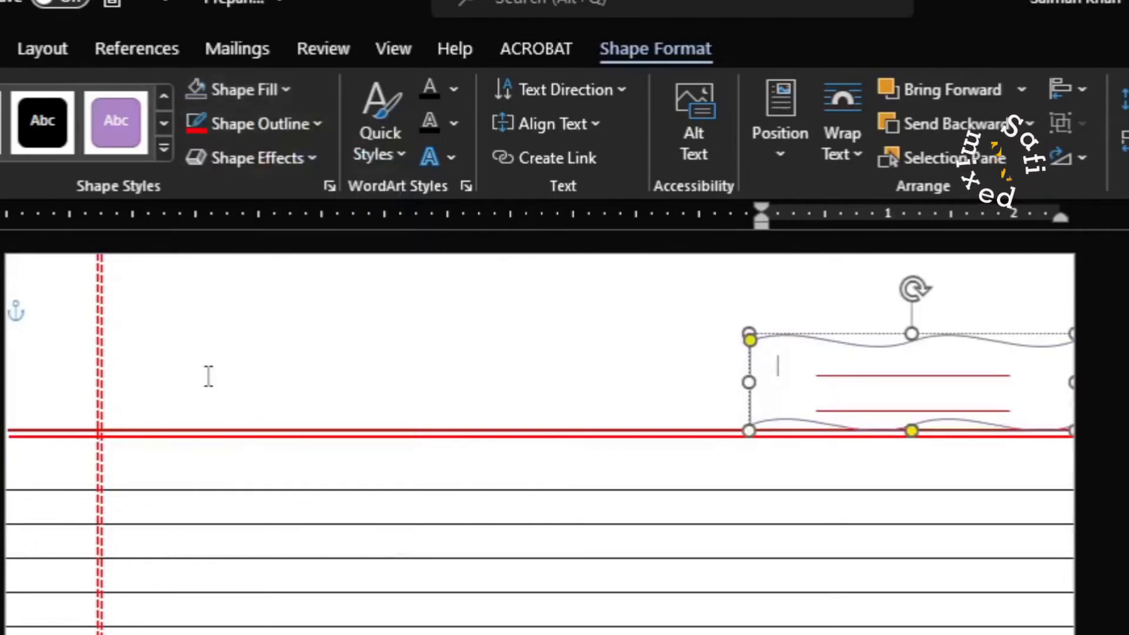
click(316, 124)
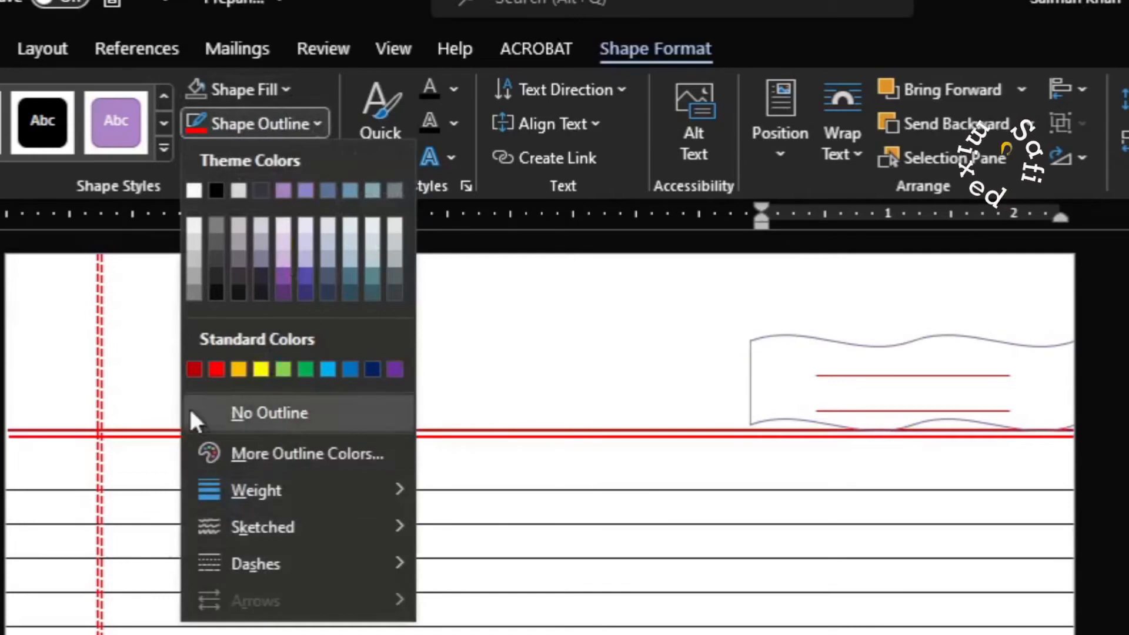
click(213, 369)
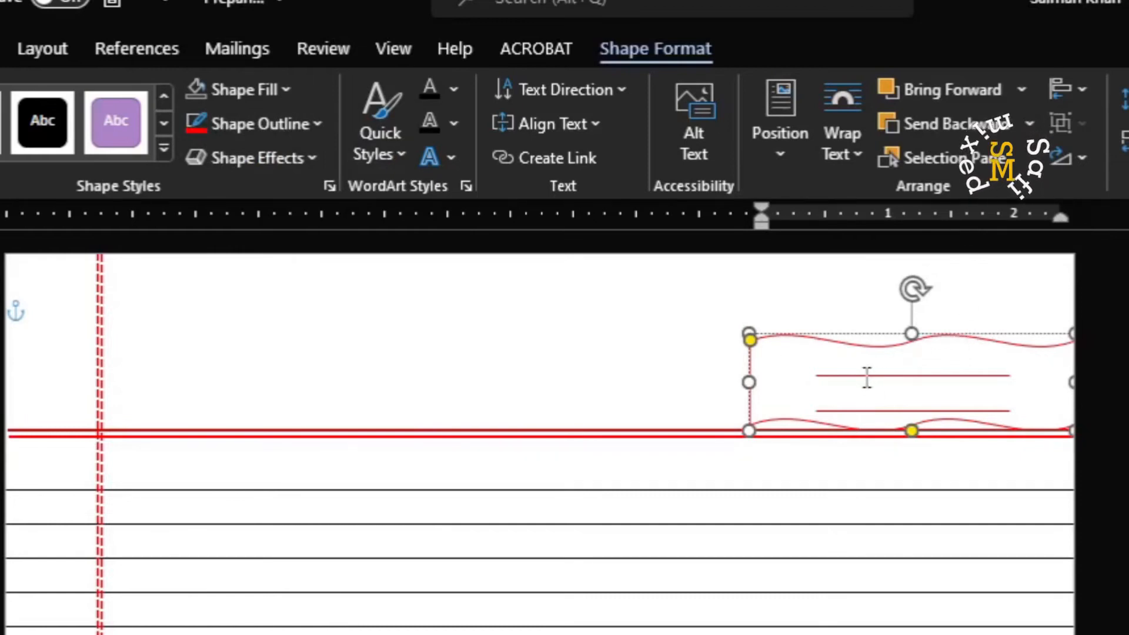
Set the font color of all the Name and Date text in the wave shape to standard blue
key(ctrl+a)
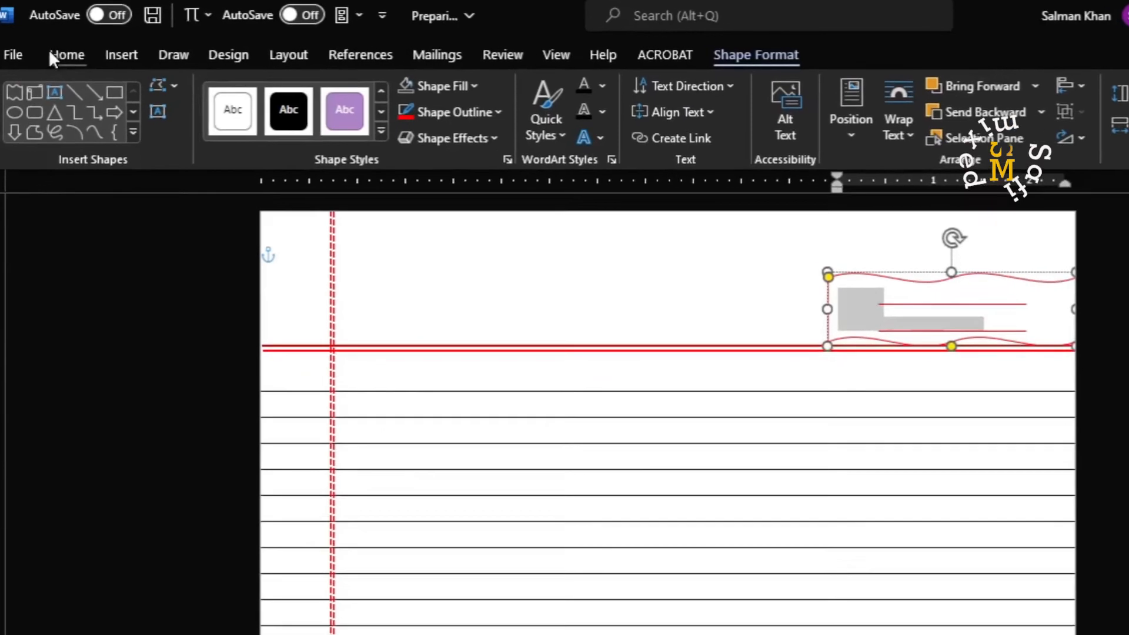
click(54, 55)
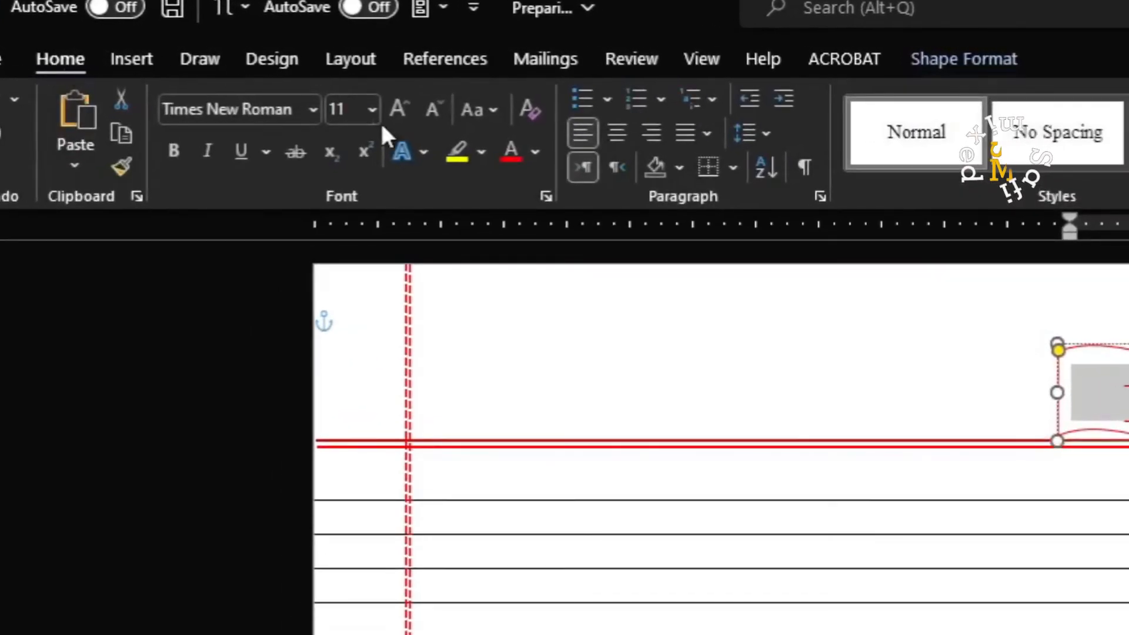
click(536, 151)
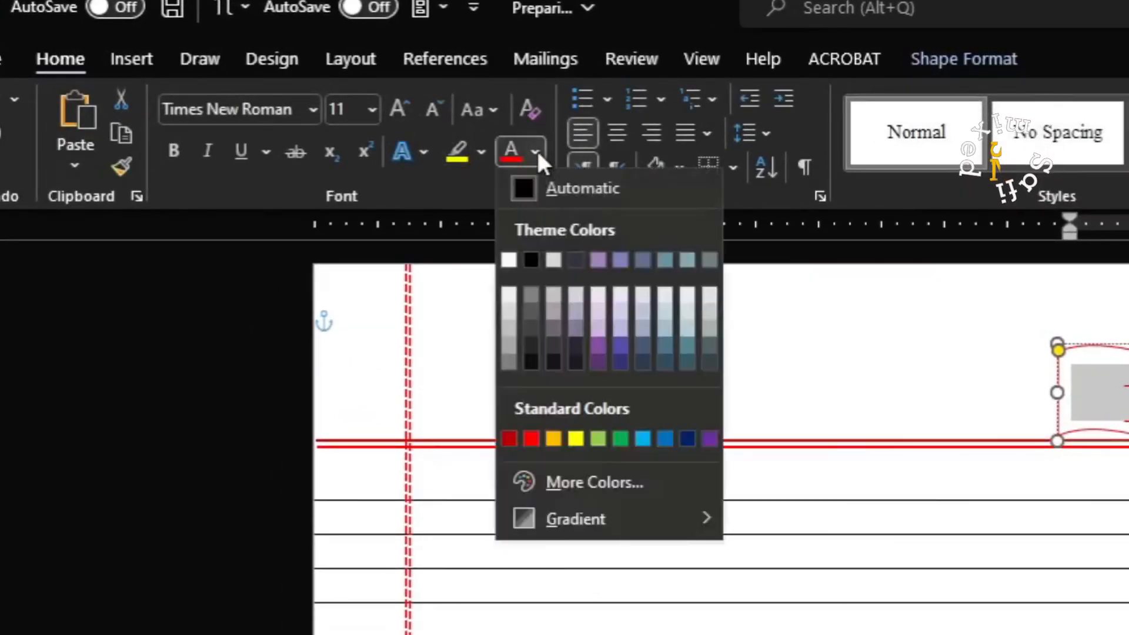
click(668, 438)
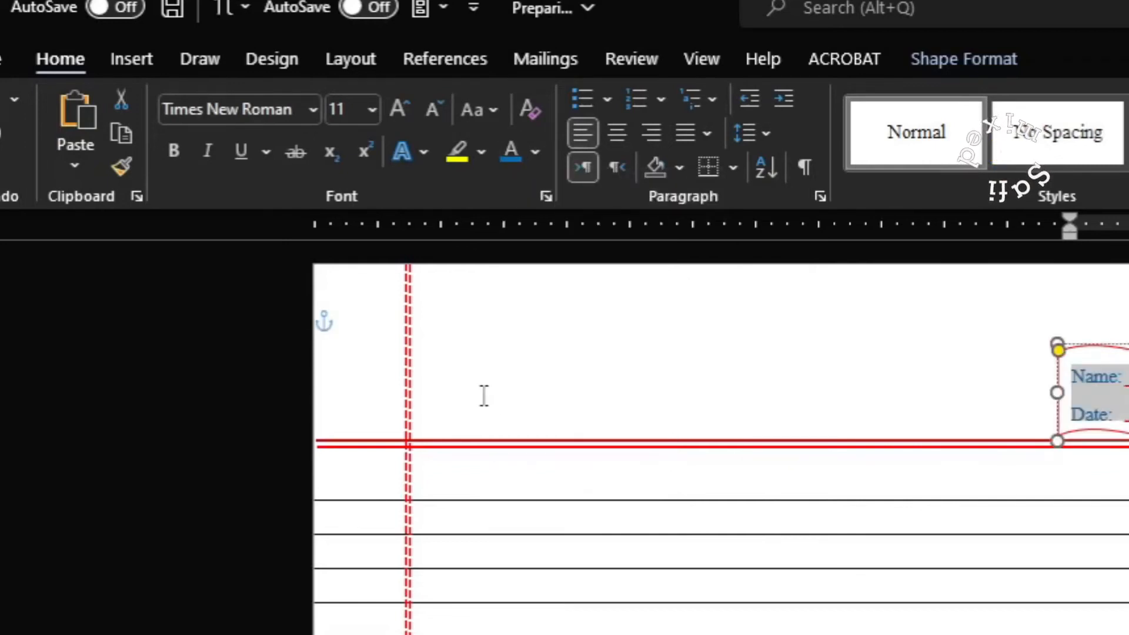
click(370, 112)
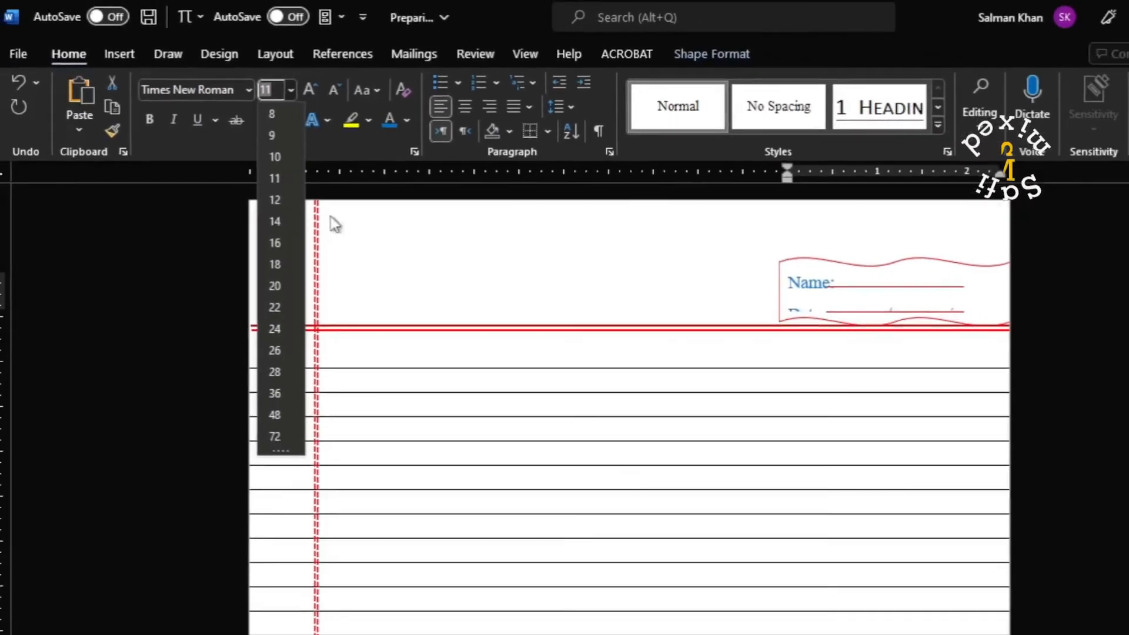
click(924, 491)
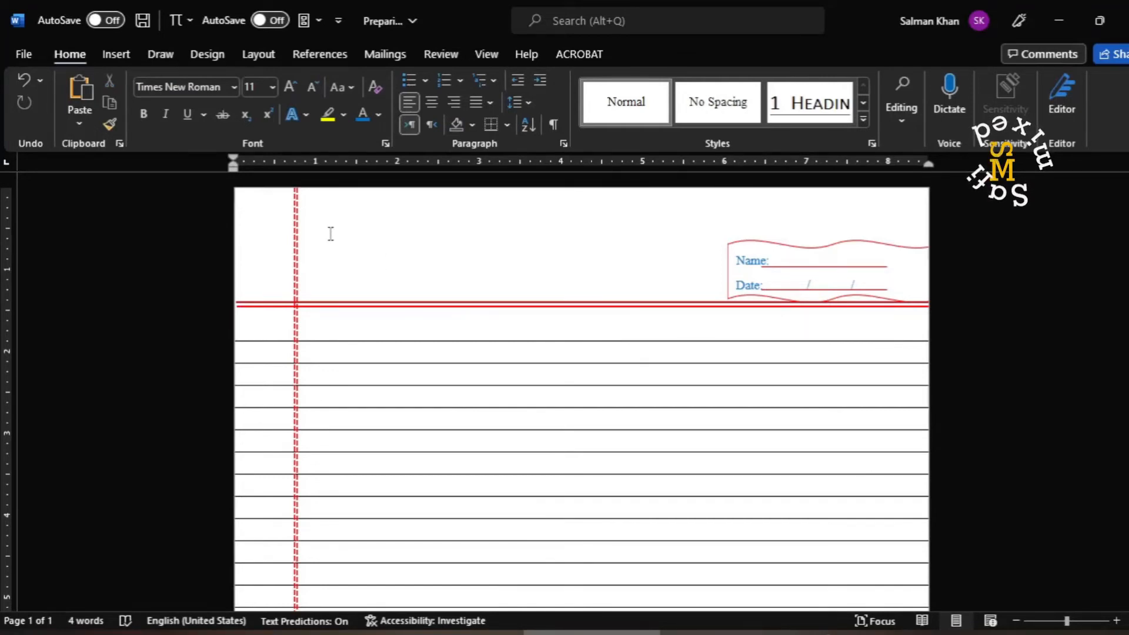
Insert a rectangle about 4.4 inches wide and 0.92 inches high above the red double line, between the dashed margin and the wave shape
click(116, 55)
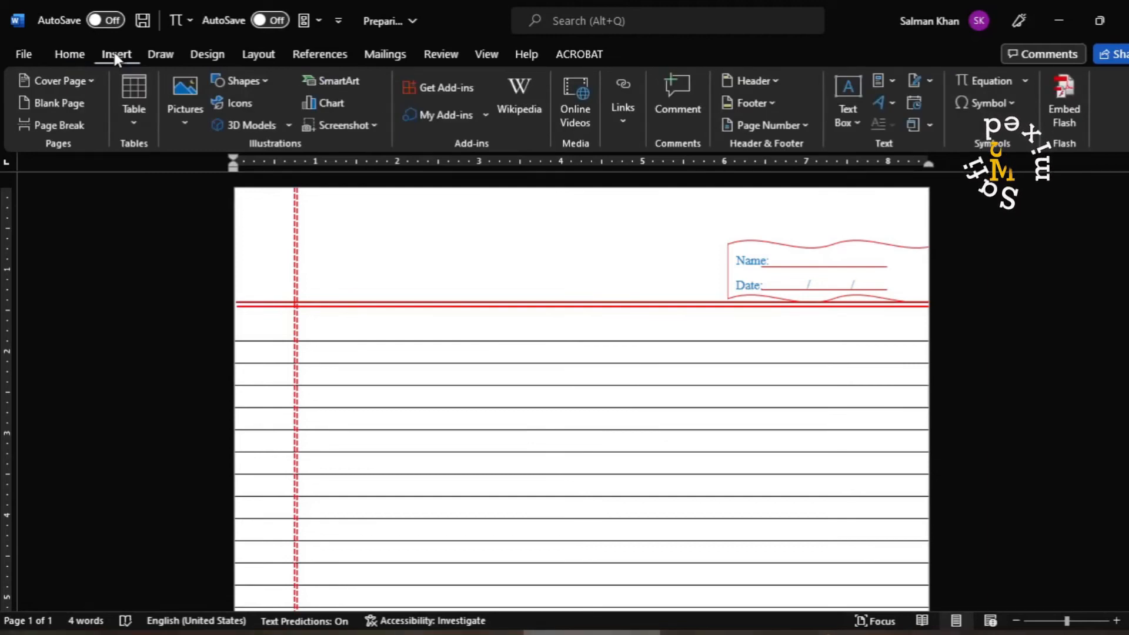
click(252, 81)
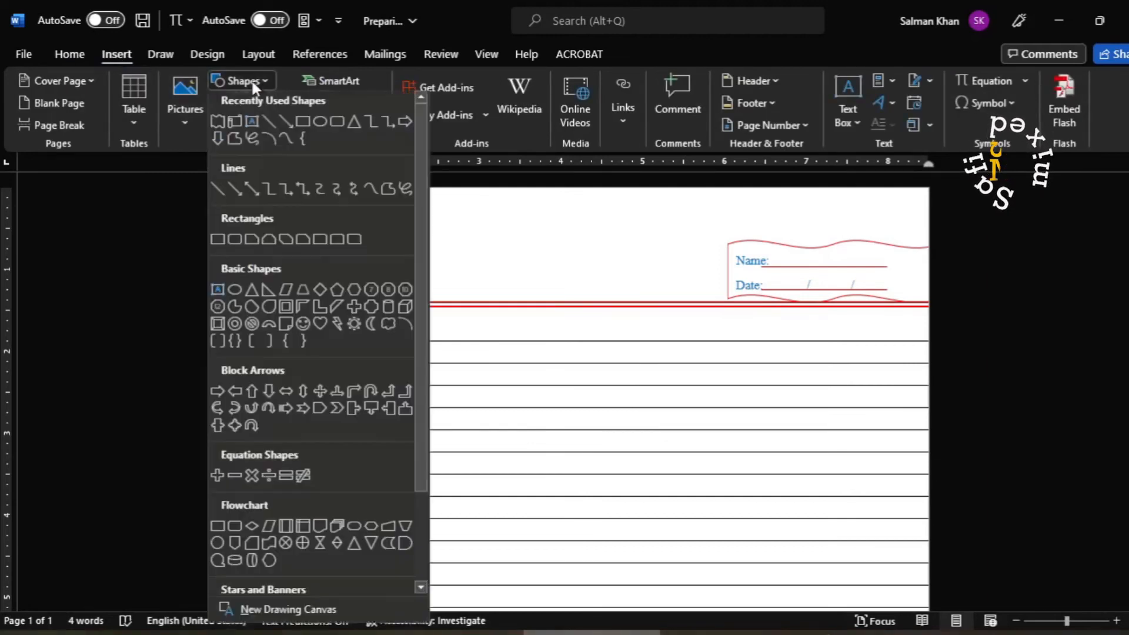
click(302, 125)
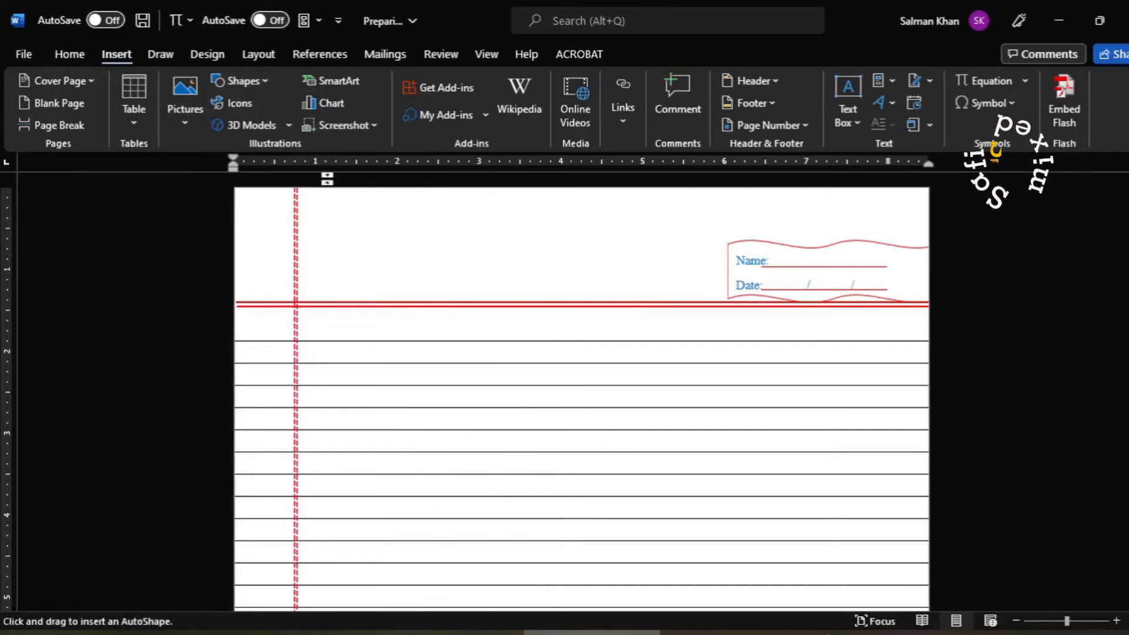
mouse_move(325, 210)
mouse_down()
mouse_move(351, 279)
mouse_move(685, 285)
mouse_up()
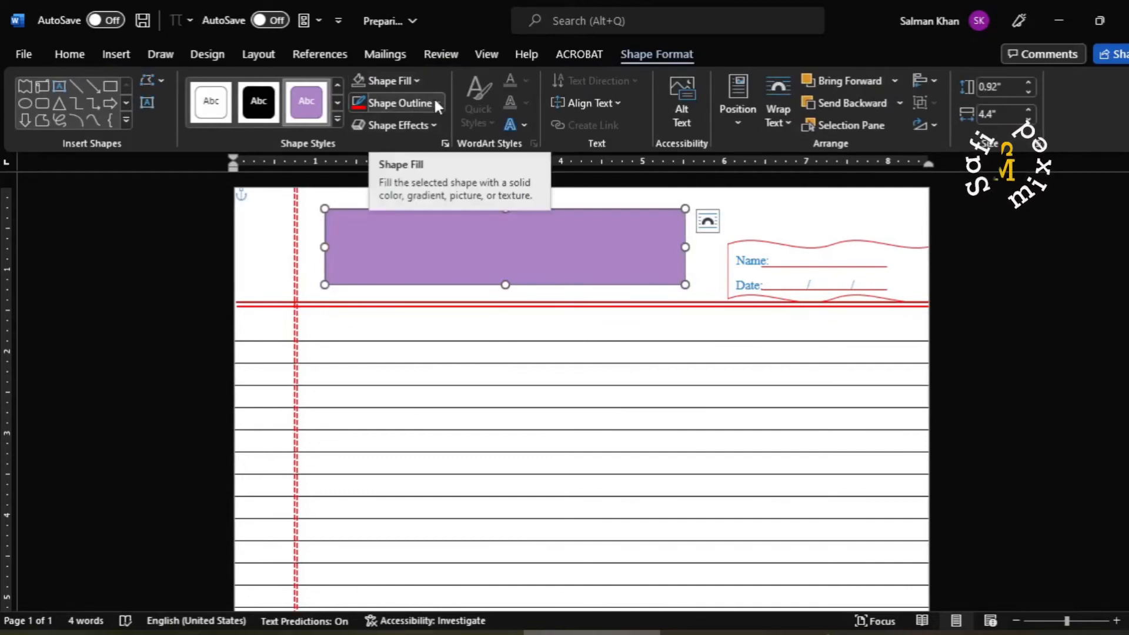
Set the rectangle's outline color to standard red
click(437, 103)
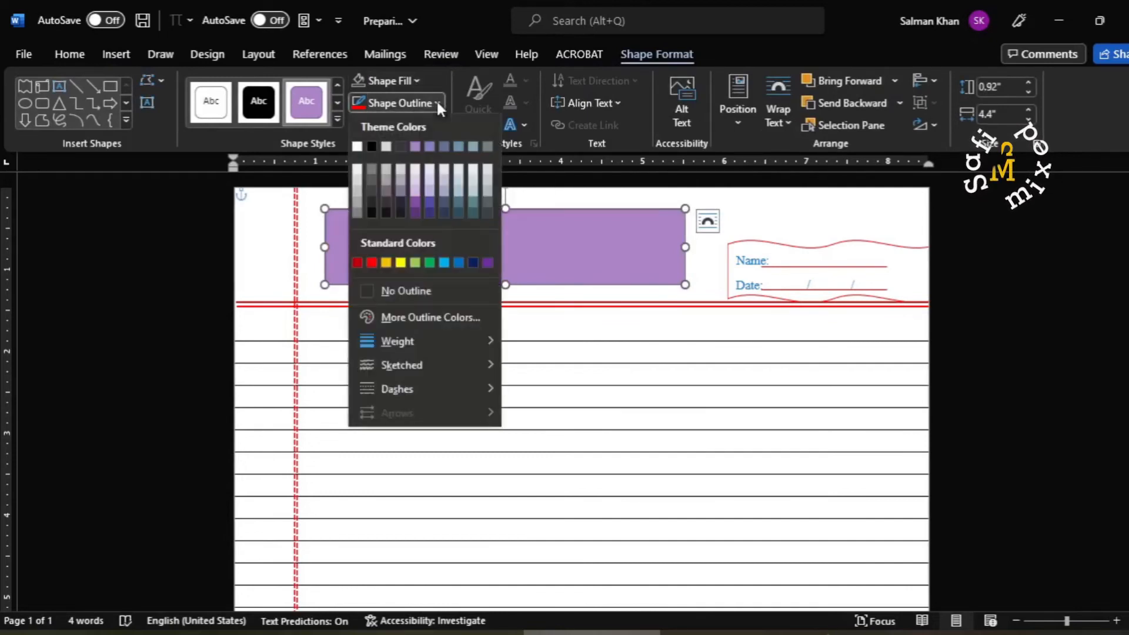
click(367, 260)
click(368, 262)
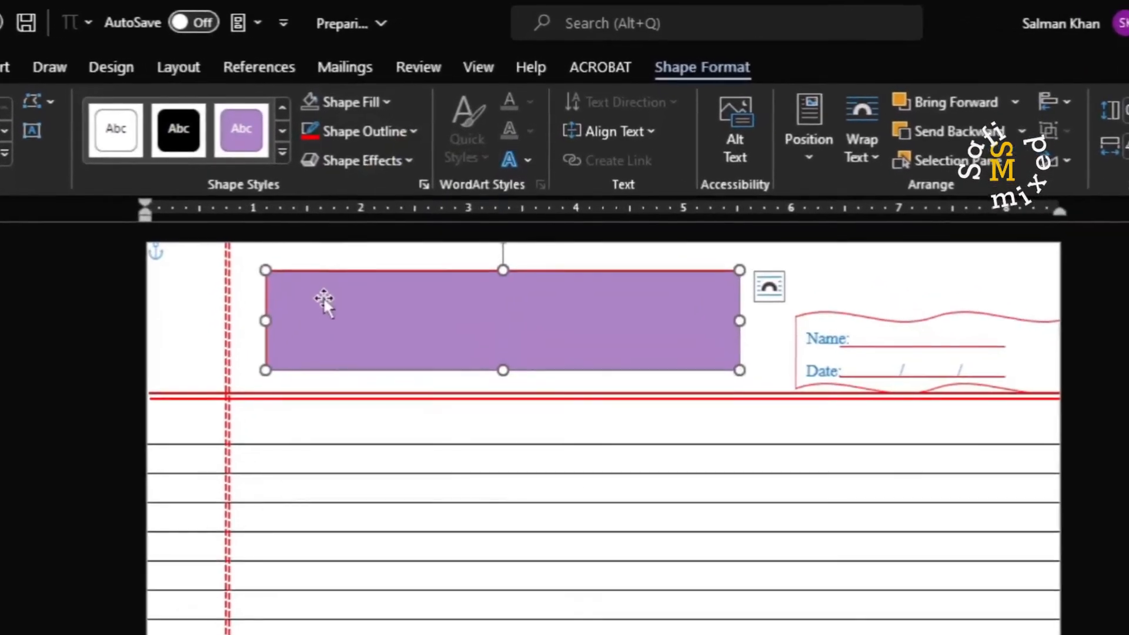
Add text inside the rectangle reading "XYZ Associates," followed by the company's sector and city
right_click(354, 253)
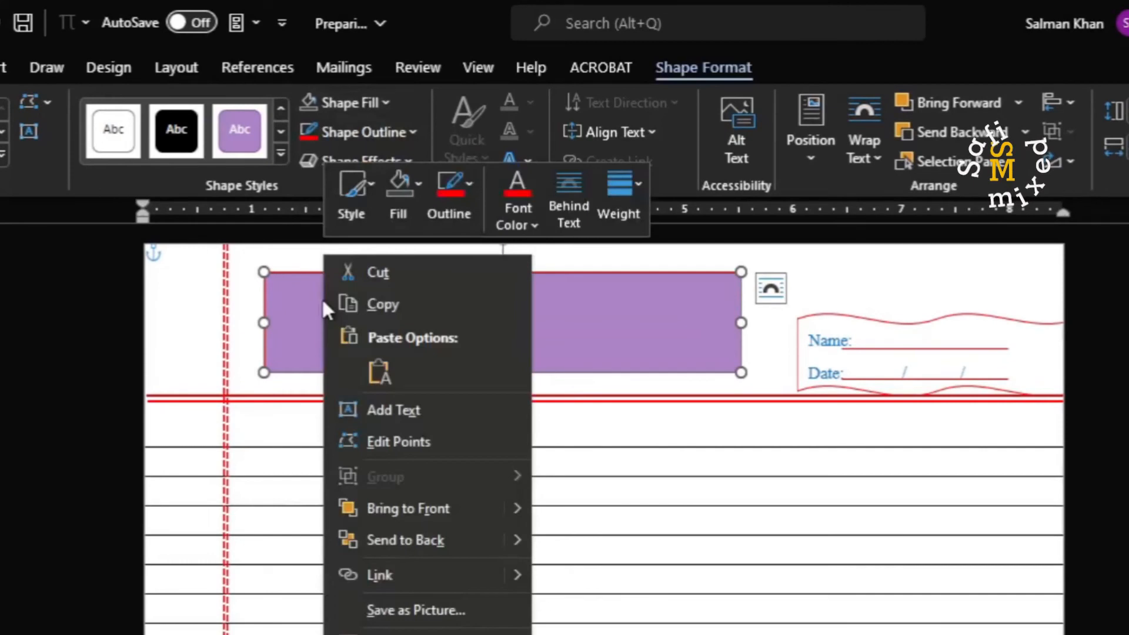
click(392, 410)
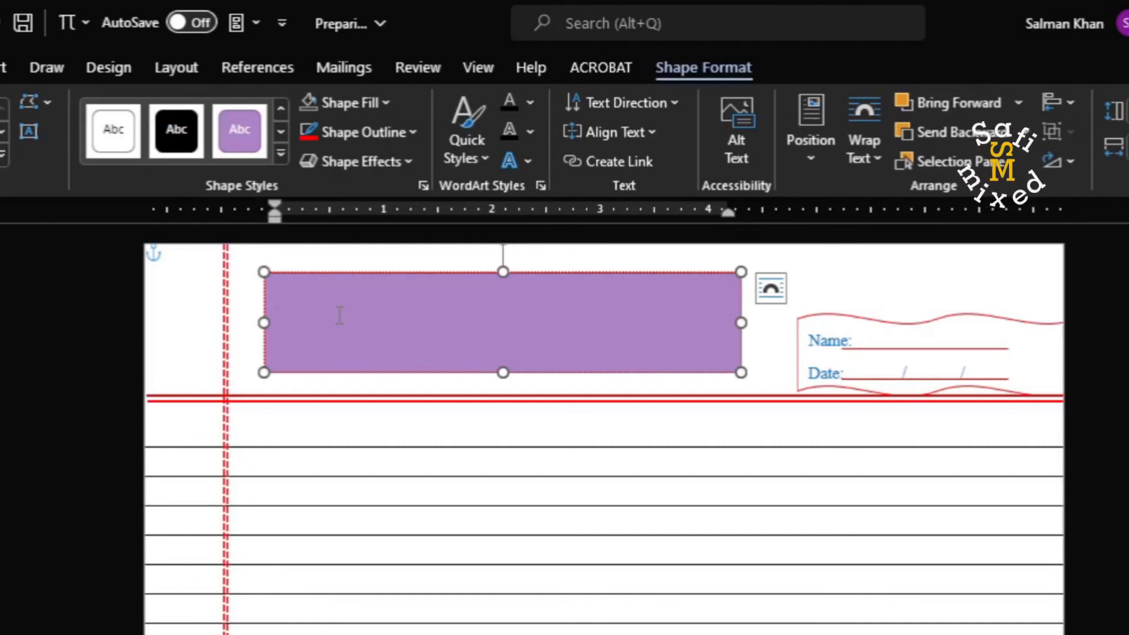
text(XYX)
key(BackSpace)
text(Z Assoc)
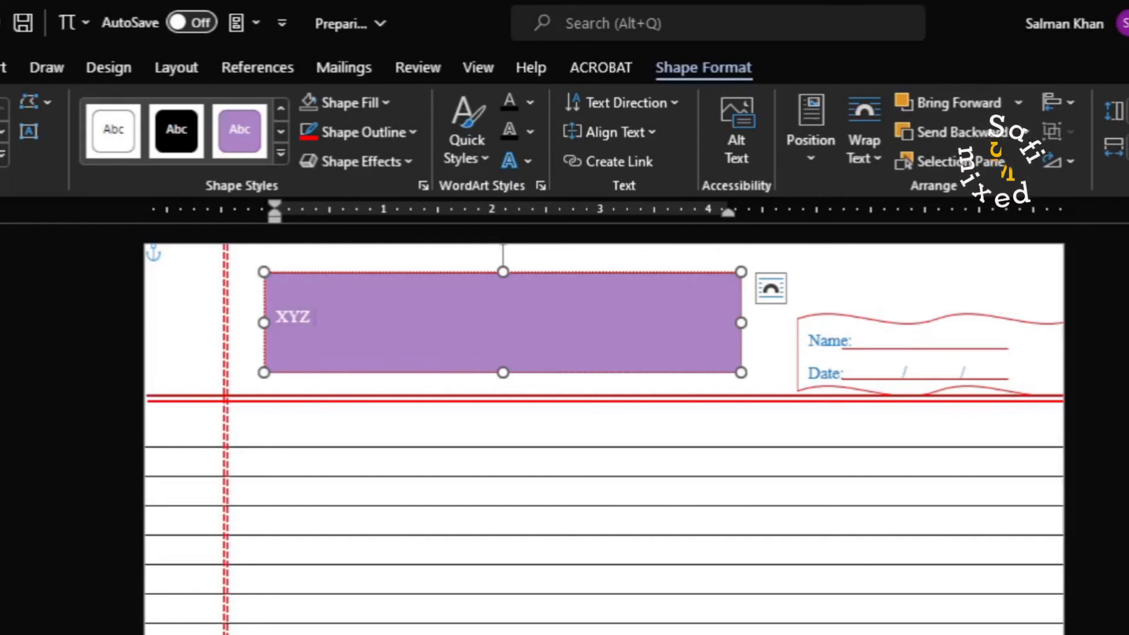
text(iates)
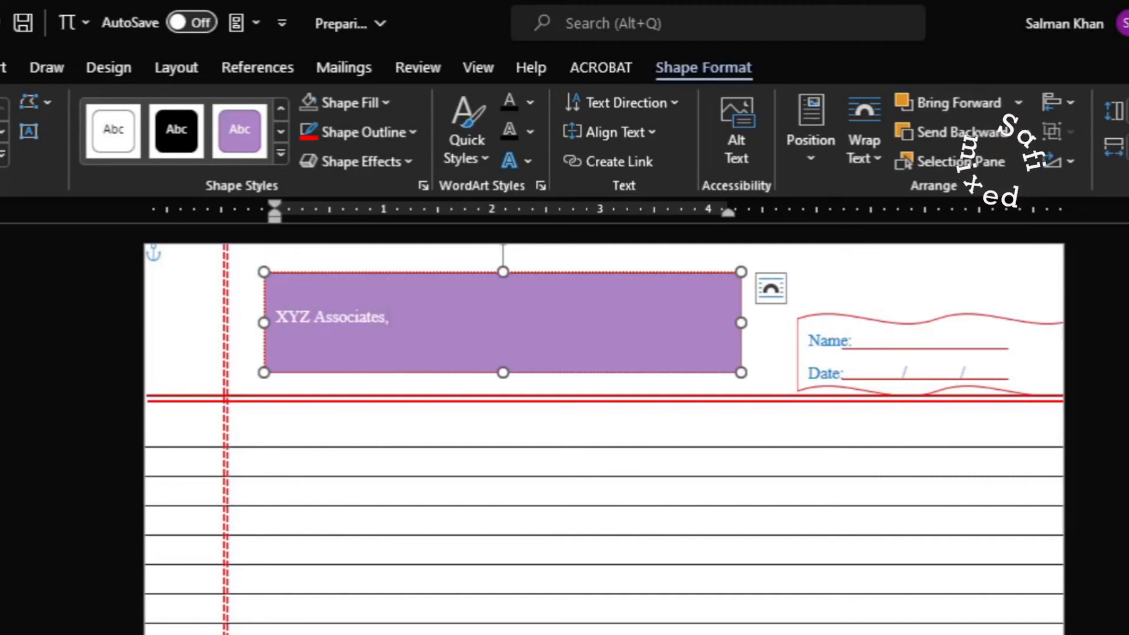
text(, G-10, Islama)
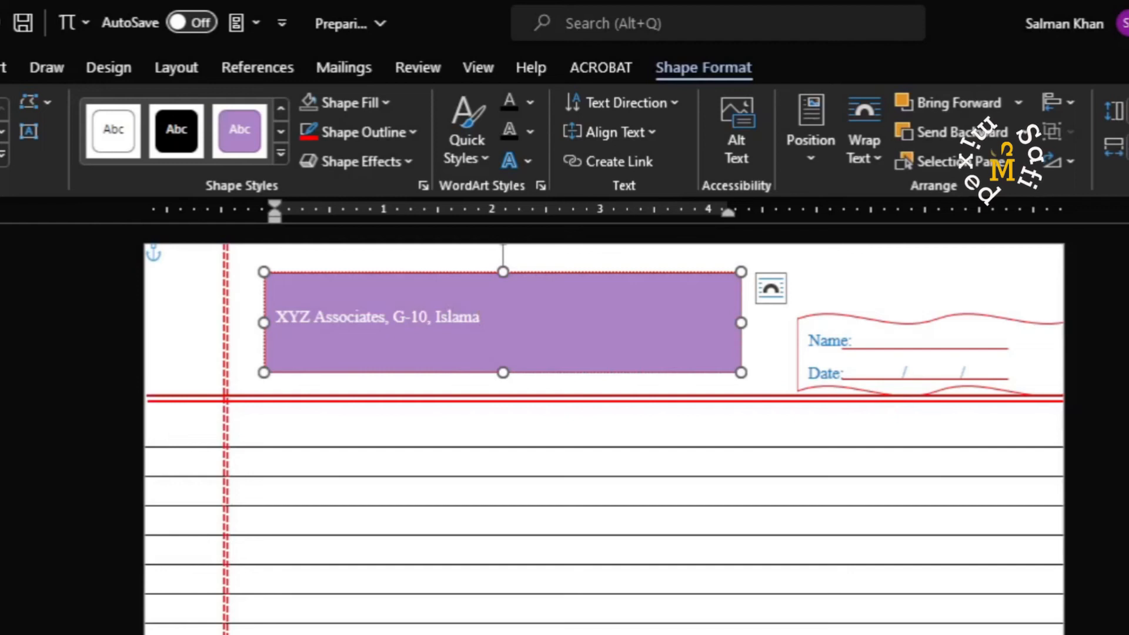
text(bad)
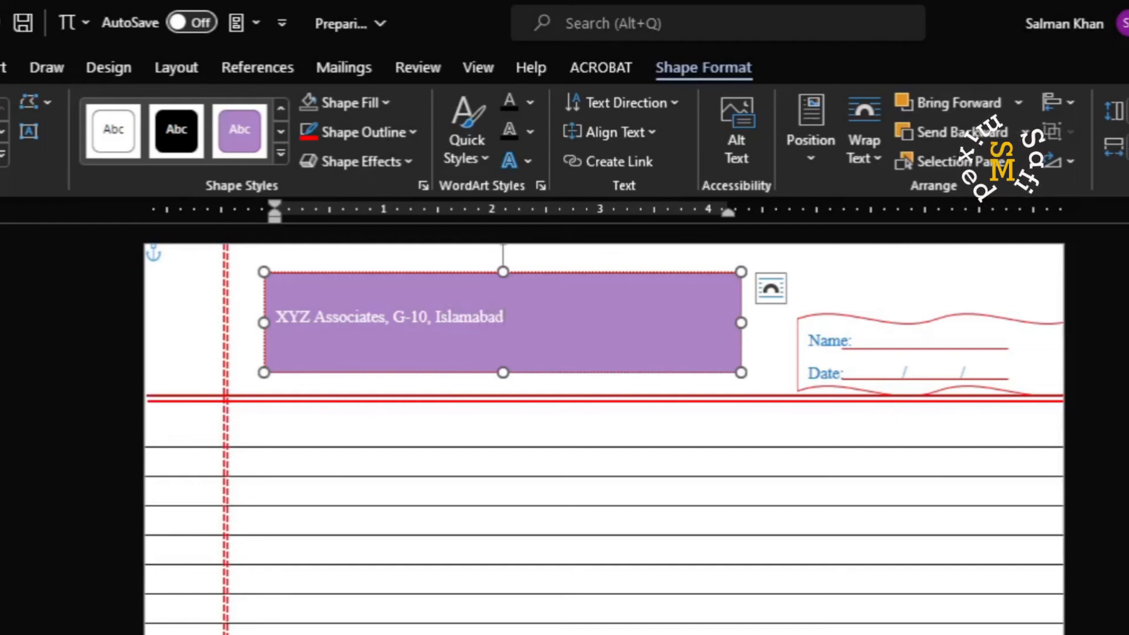
Set the rectangle's company text to font size 20 and select the rectangle itself
triple_click(516, 306)
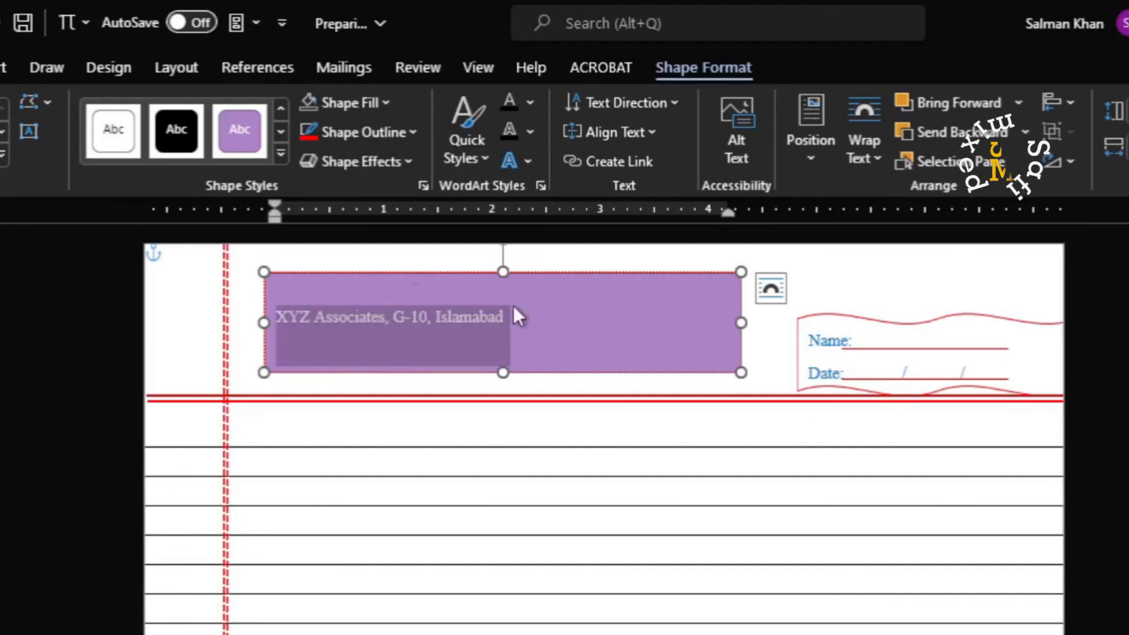
click(0, 67)
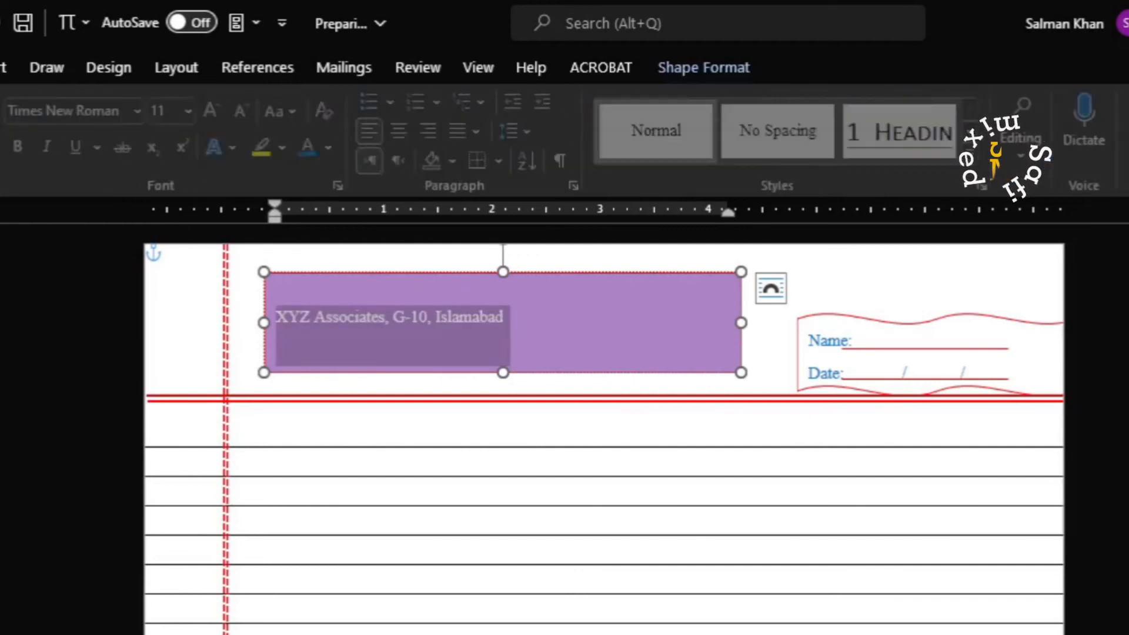
click(189, 112)
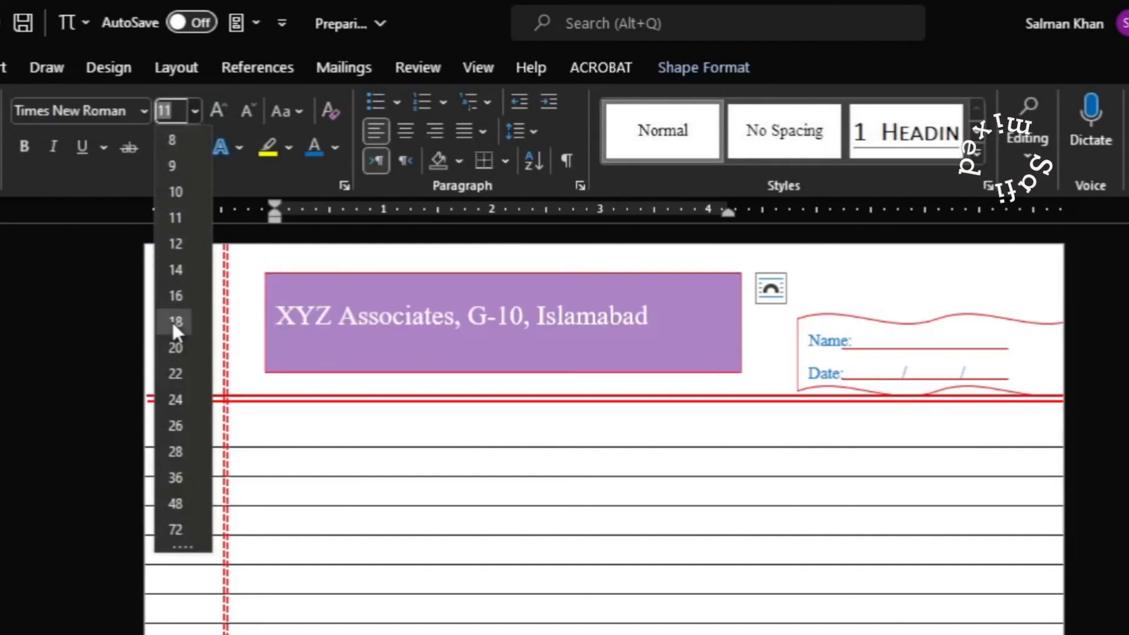
click(175, 344)
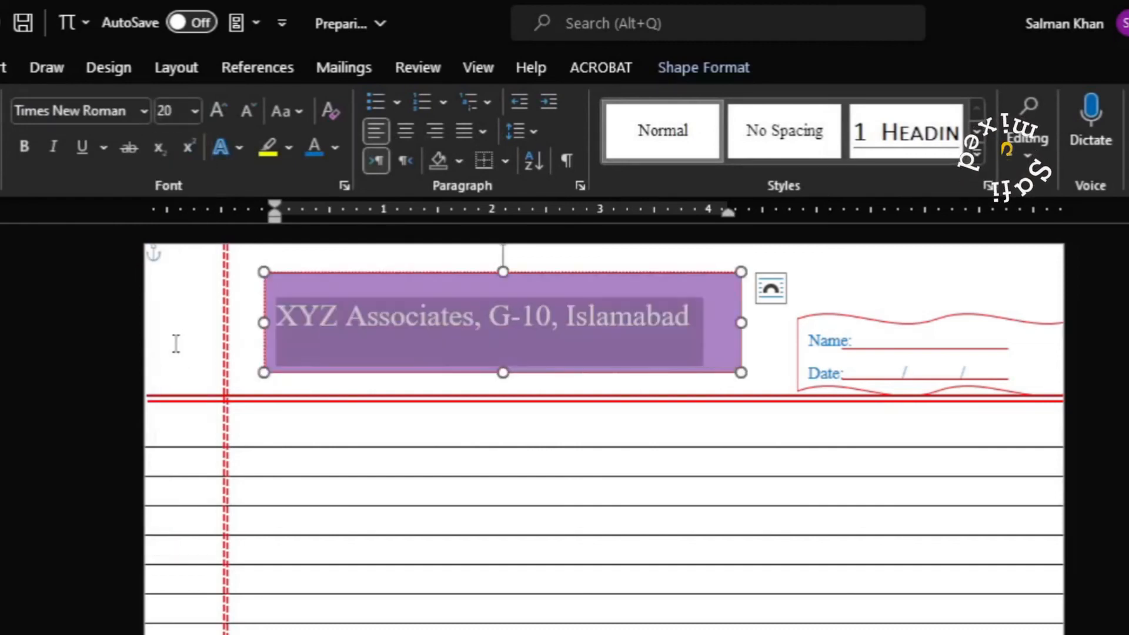
click(594, 269)
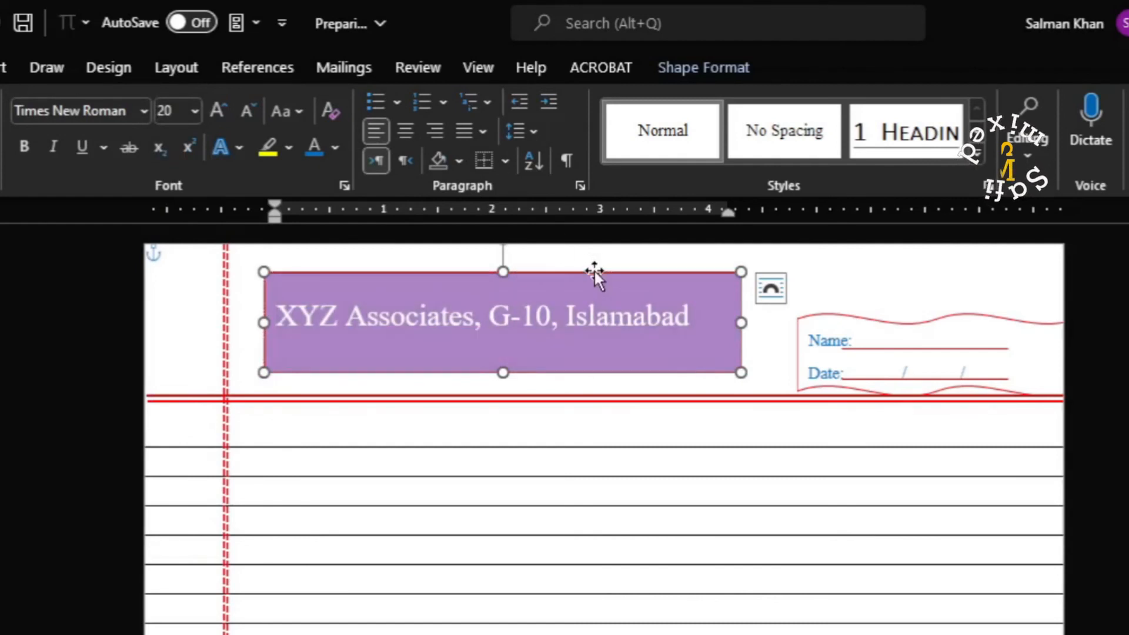
Remove the purple fill from the company name rectangle so it has no fill
click(691, 69)
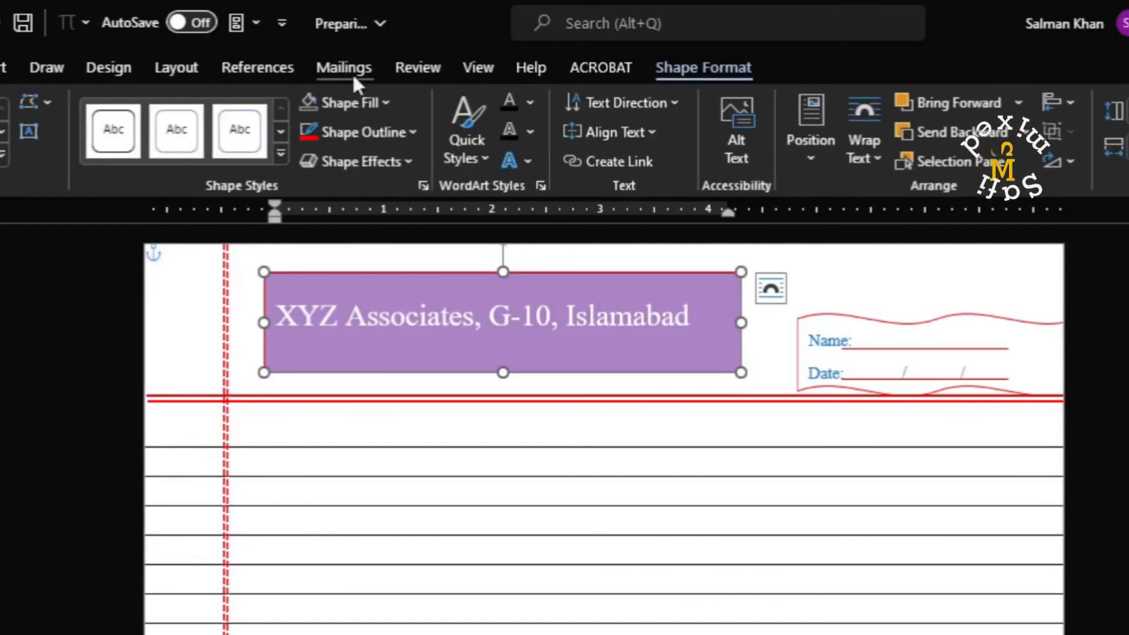
click(387, 101)
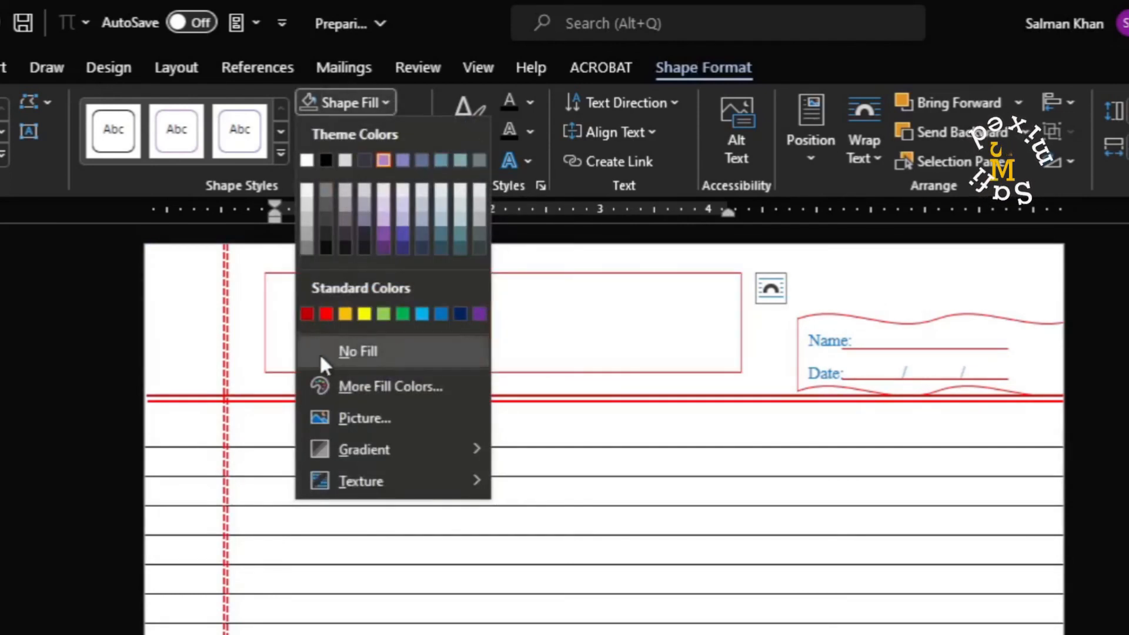
click(321, 356)
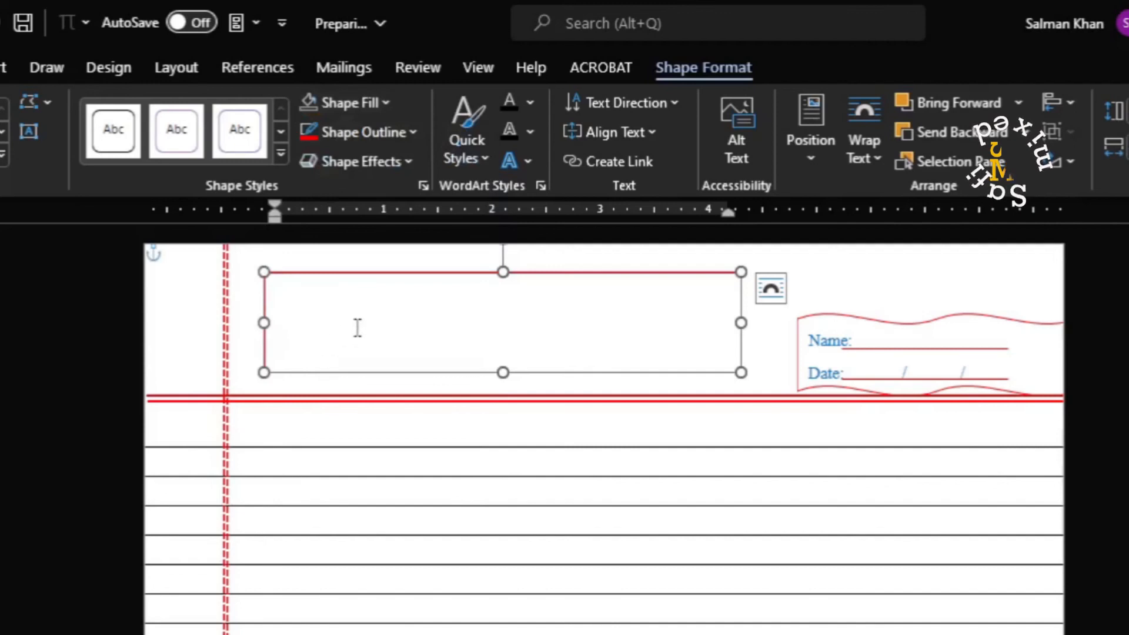
Change the font color of all the text in the company name rectangle to blue, matching the Name and Date labels
key(ctrl+a)
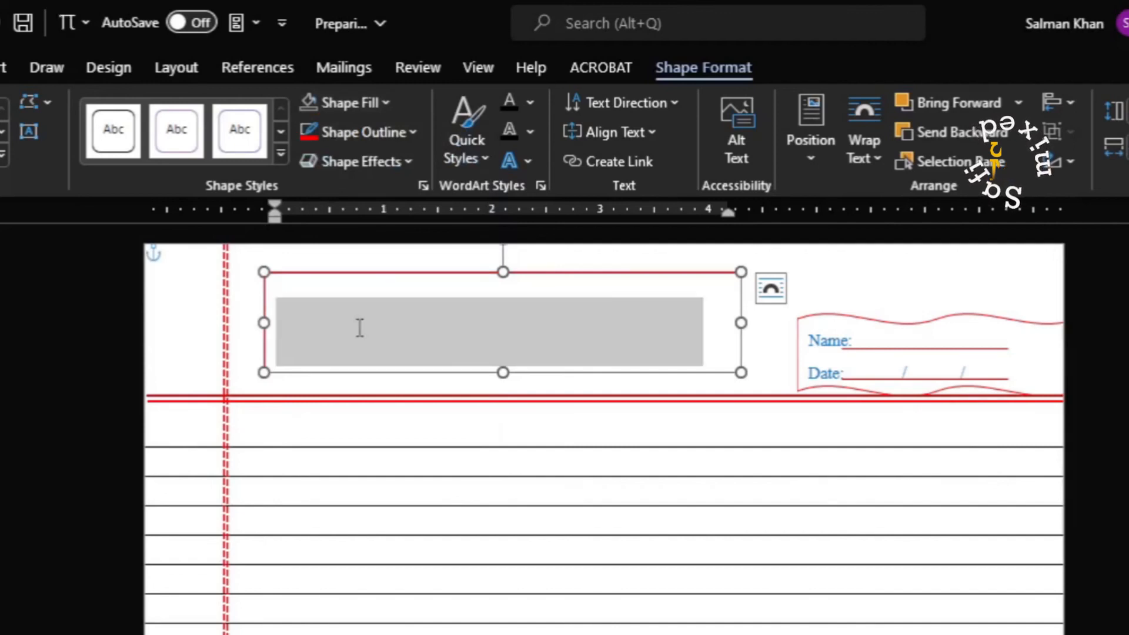
click(0, 68)
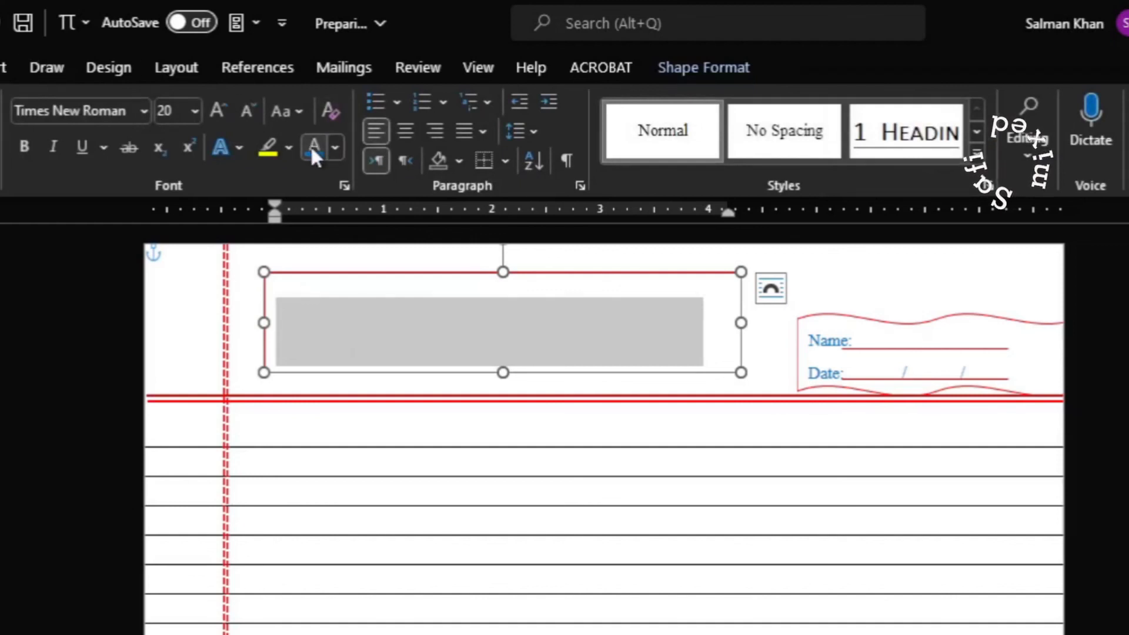
click(309, 145)
click(440, 446)
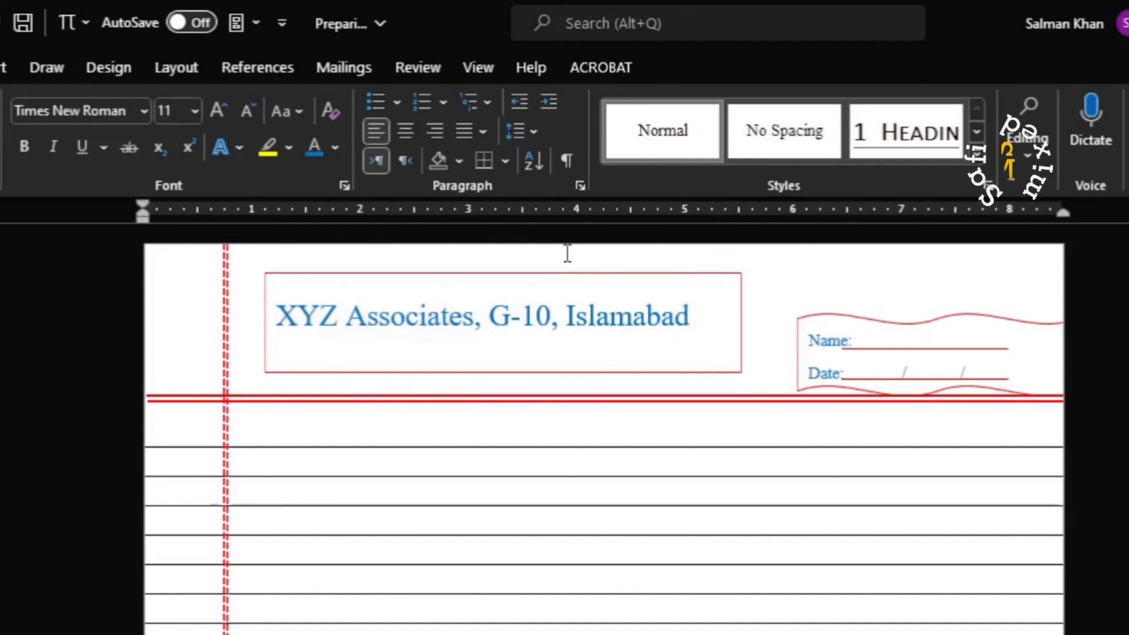
Move the company name rectangle slightly upward, away from the red double line, and remove its outline
drag(563, 275, 561, 261)
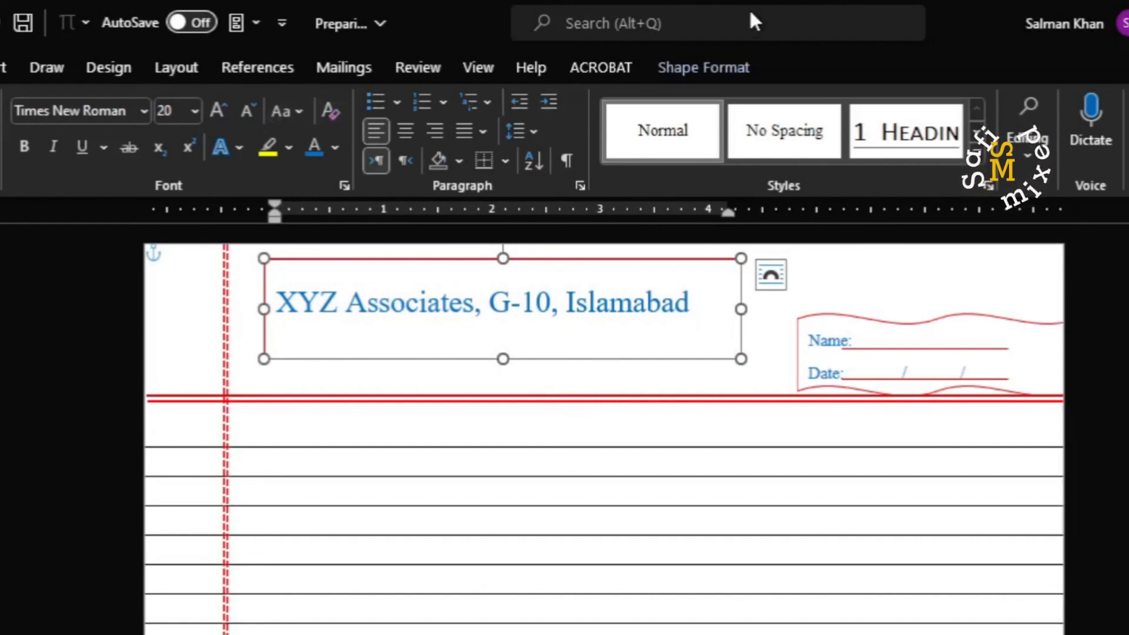
click(682, 69)
click(416, 132)
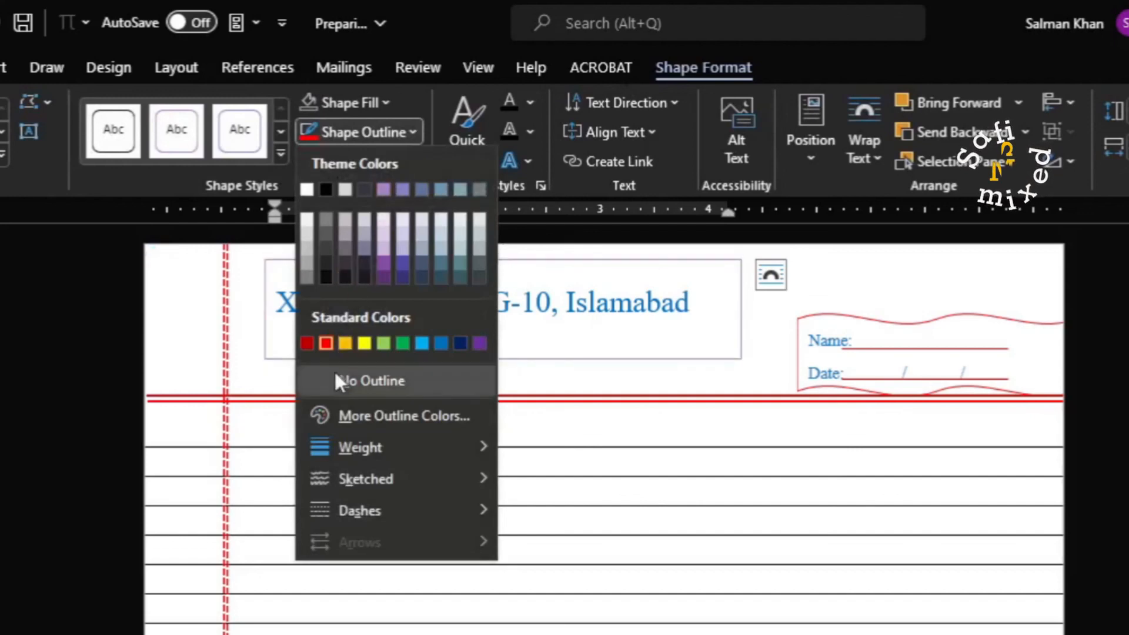
click(326, 380)
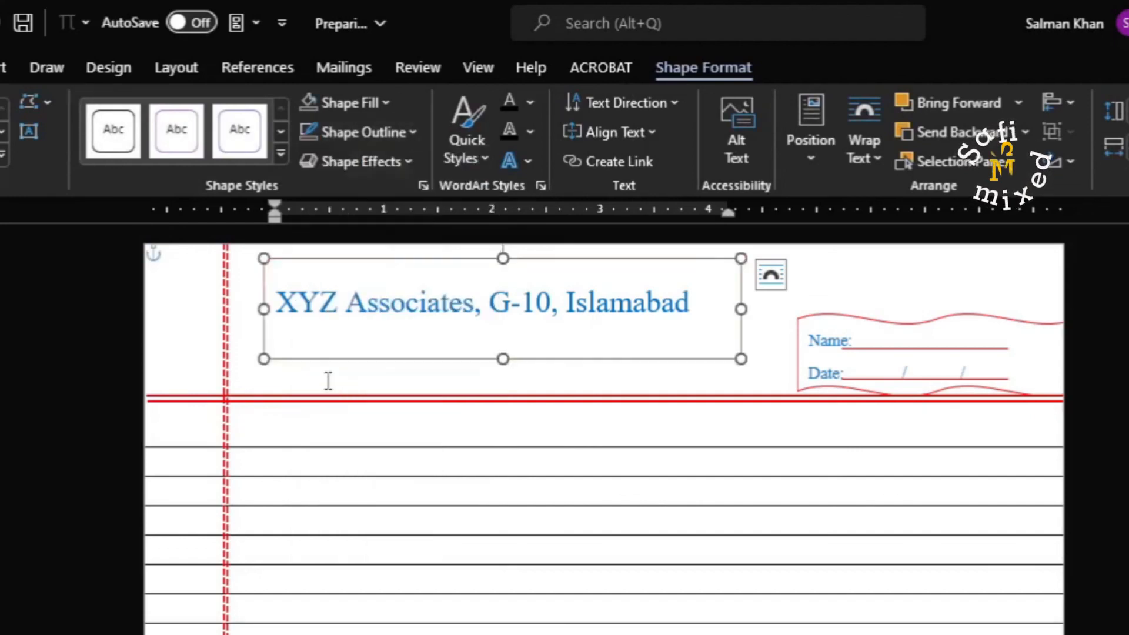
click(722, 456)
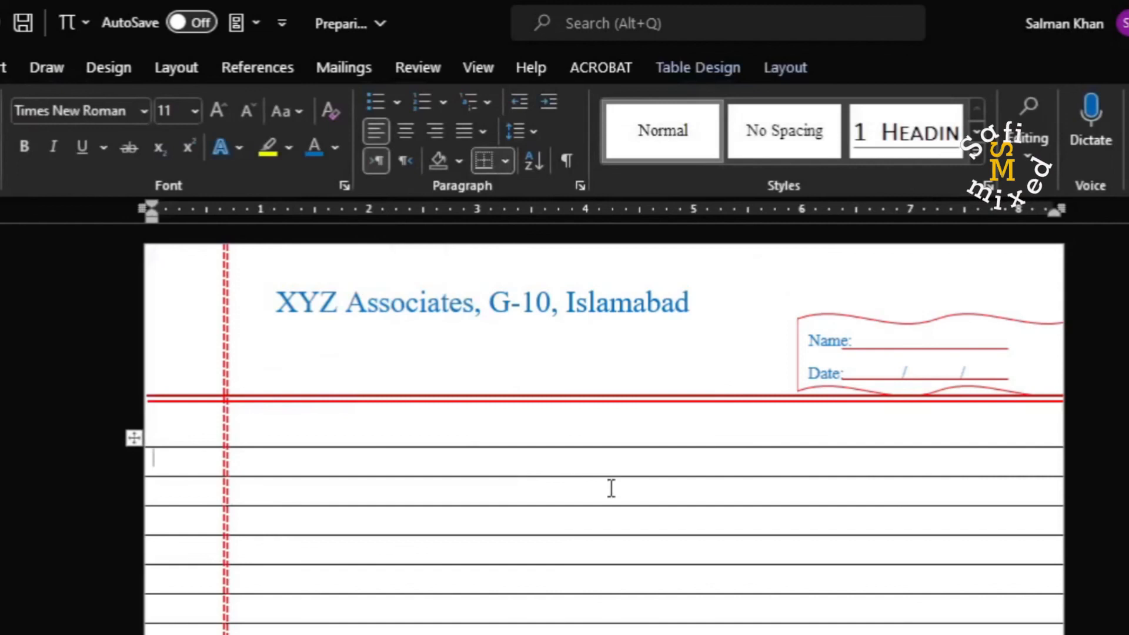